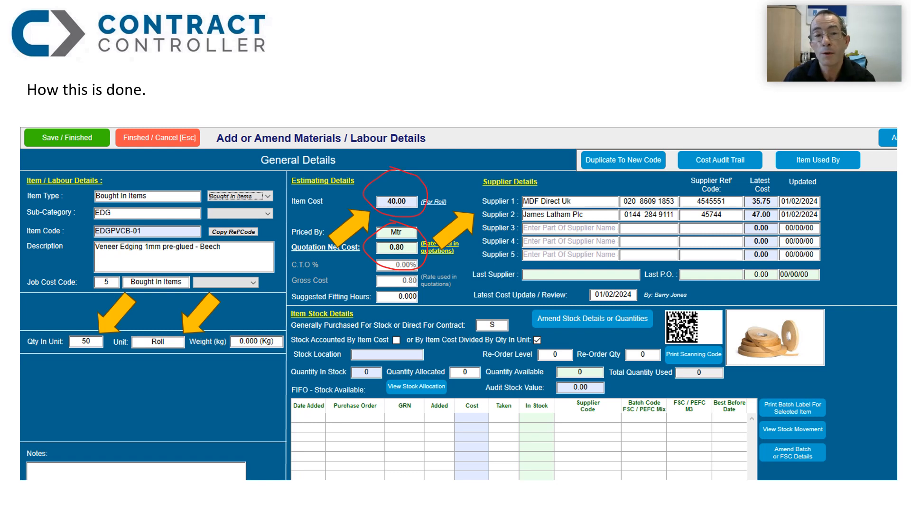
pyautogui.press('Right')
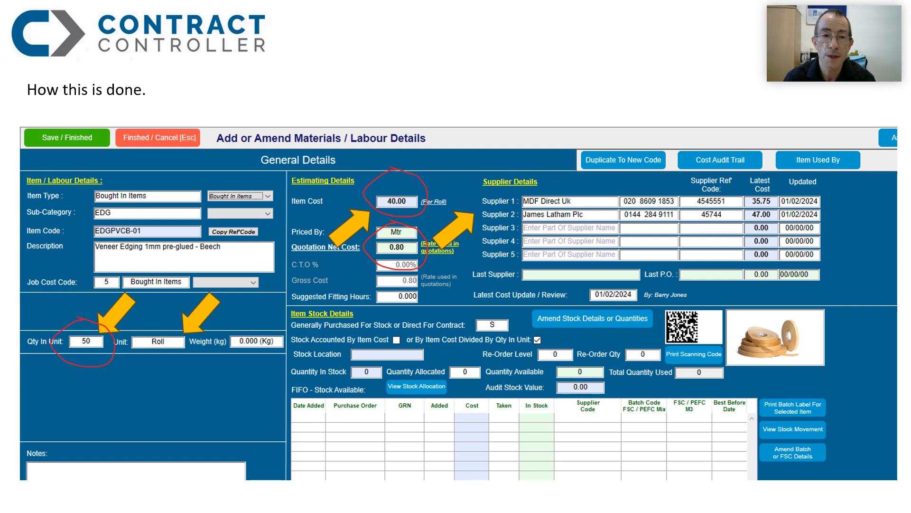
pyautogui.press('Right')
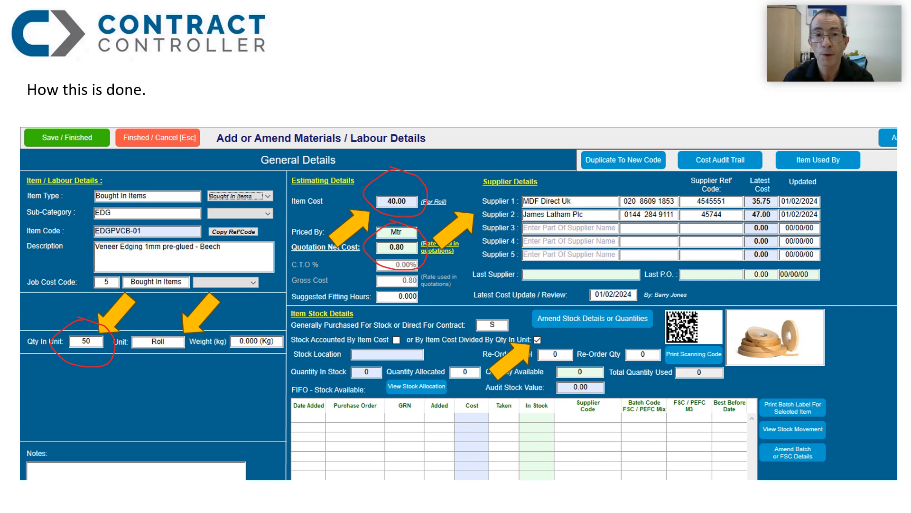
pyautogui.press('Right')
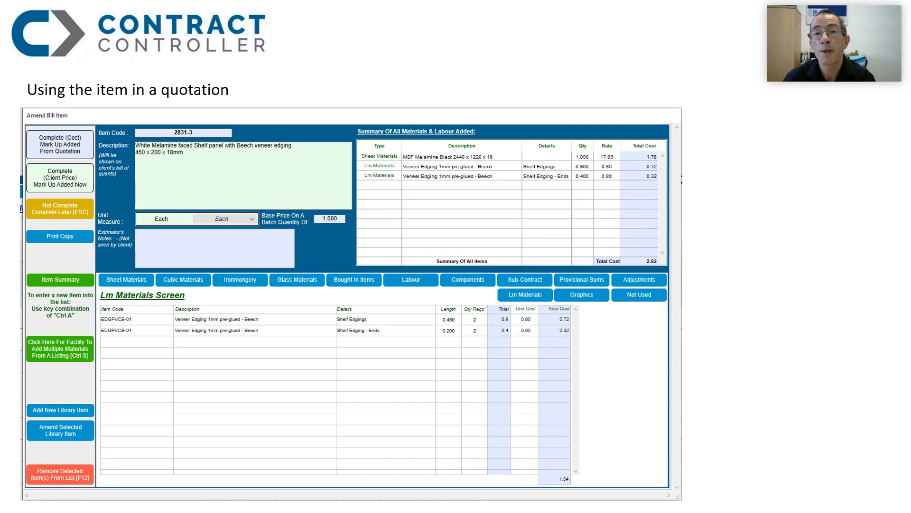
pyautogui.press('Right')
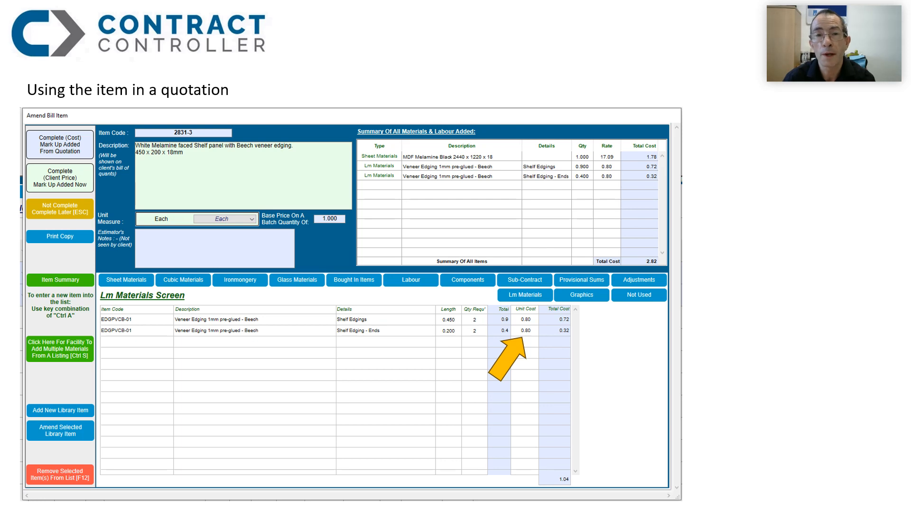
pyautogui.press('Right')
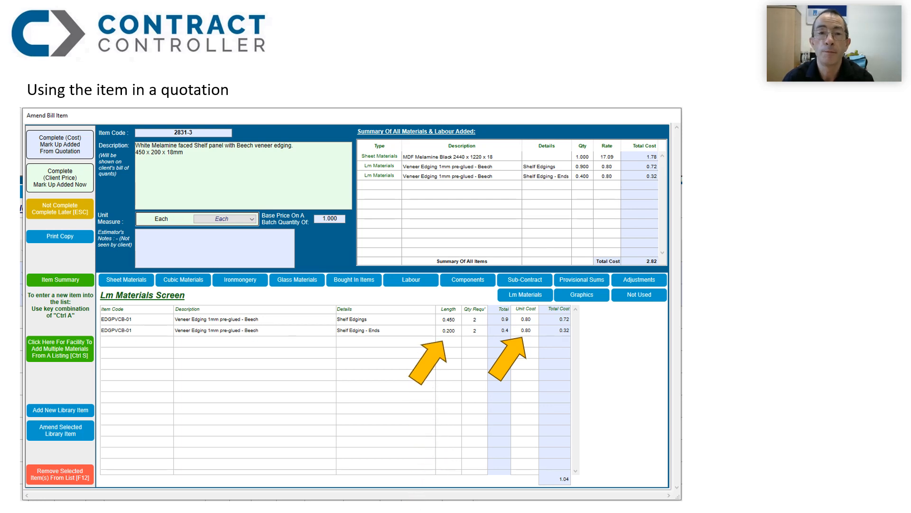
pyautogui.press('Right')
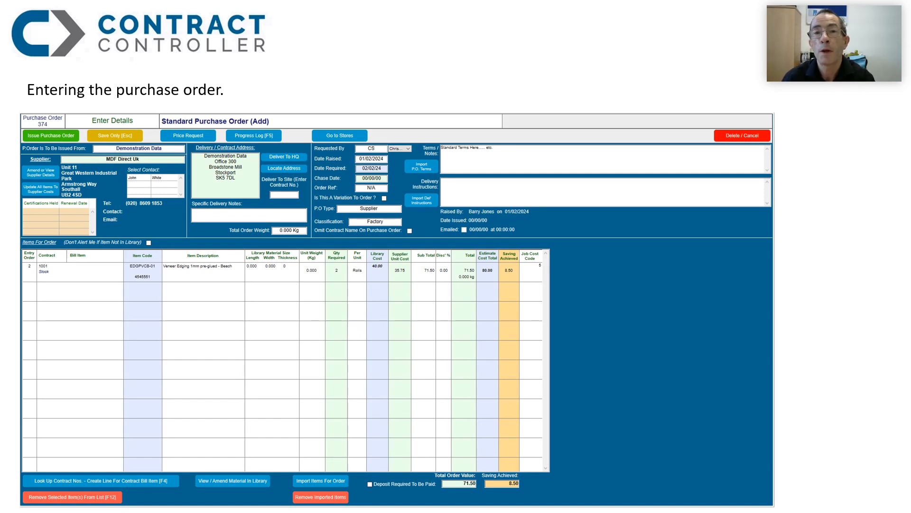
pyautogui.press('Right')
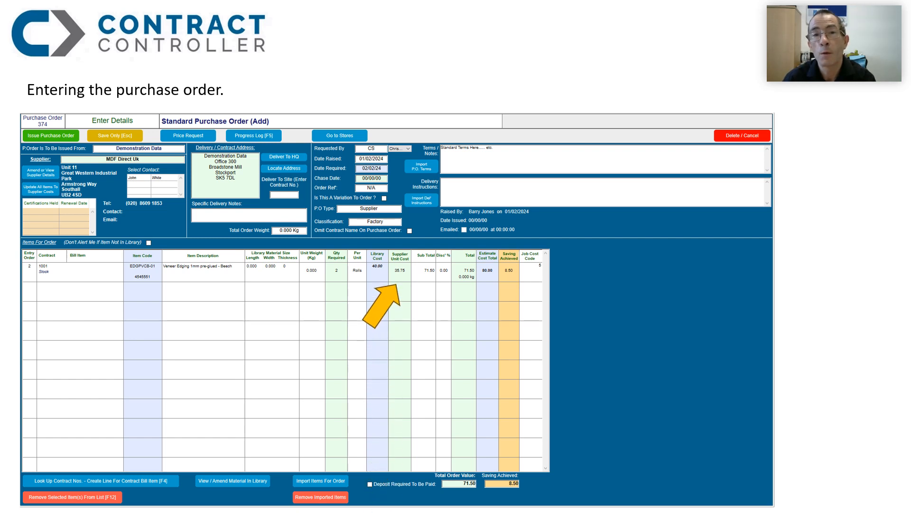
pyautogui.press('Right')
pyautogui.press('Right')
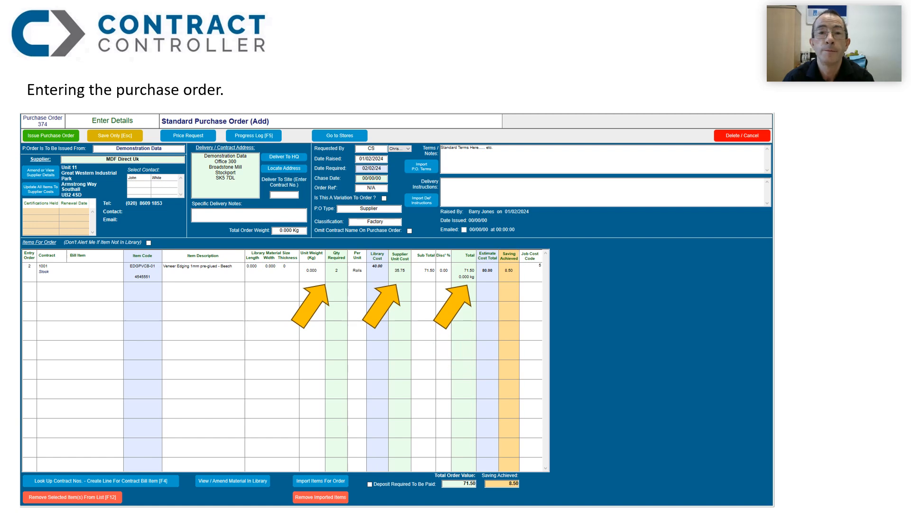
pyautogui.press('Right')
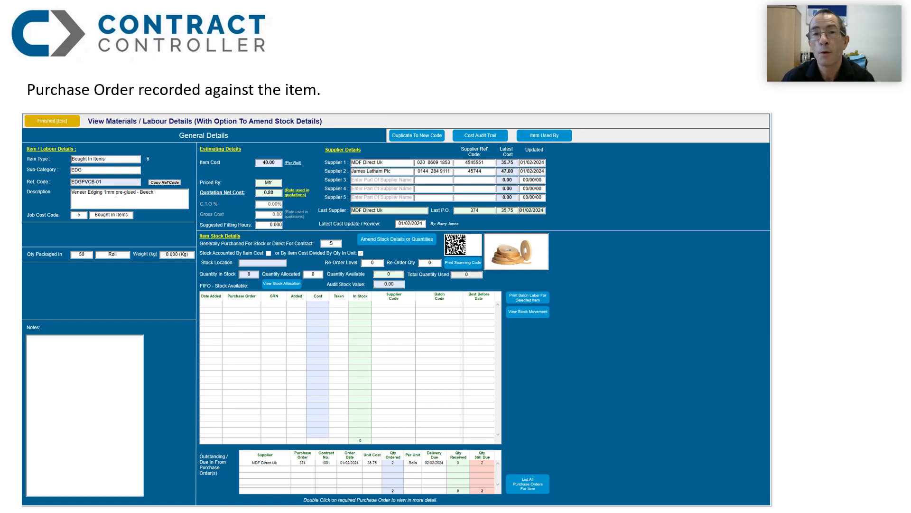
pyautogui.press('Right')
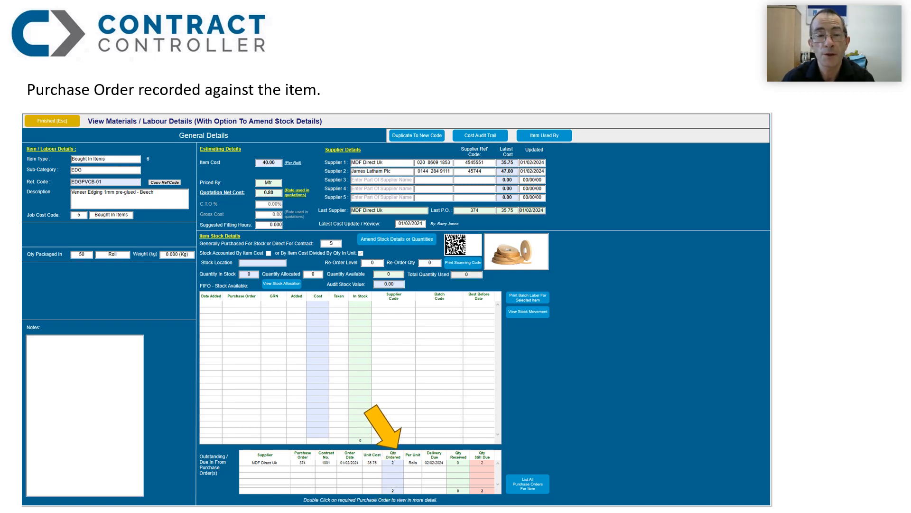
pyautogui.press('Right')
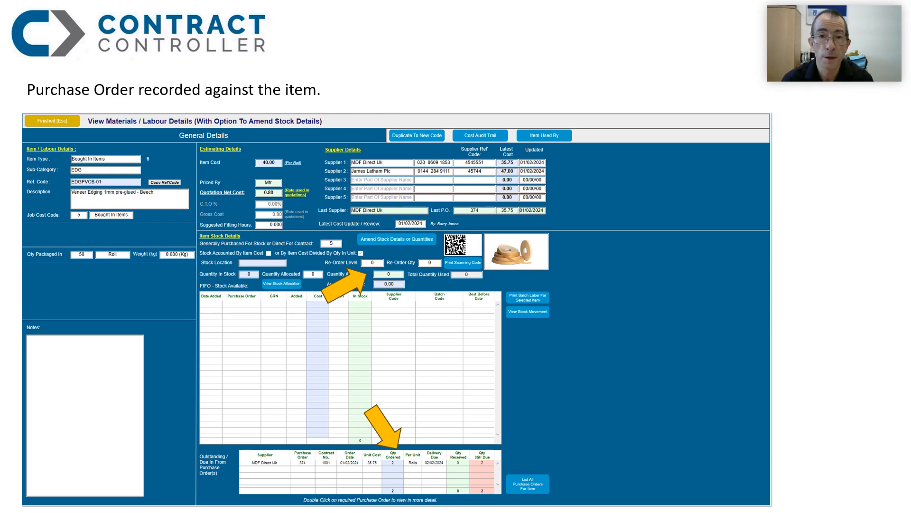
pyautogui.press('Right')
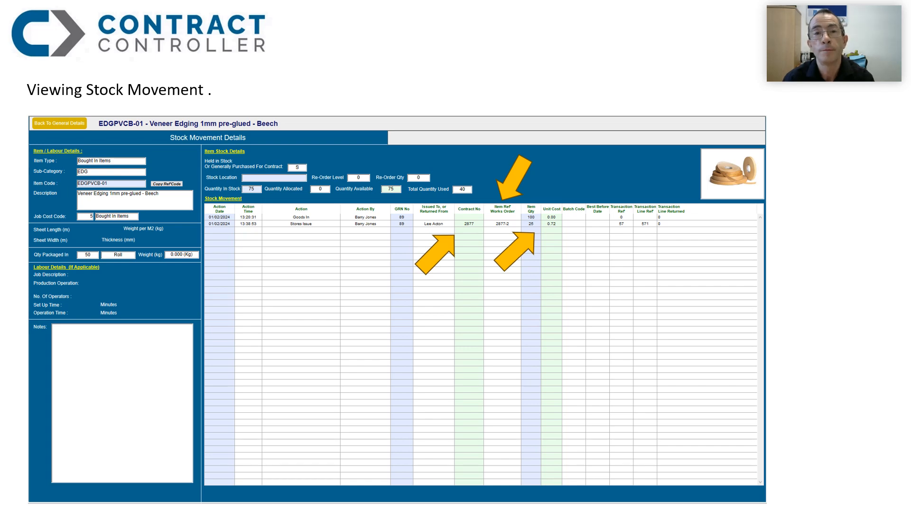
pyautogui.press('Right')
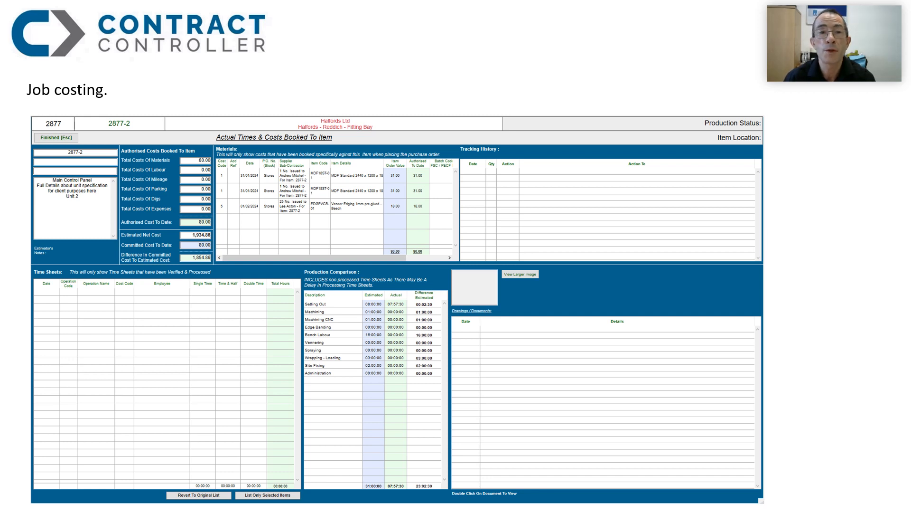
pyautogui.press('Right')
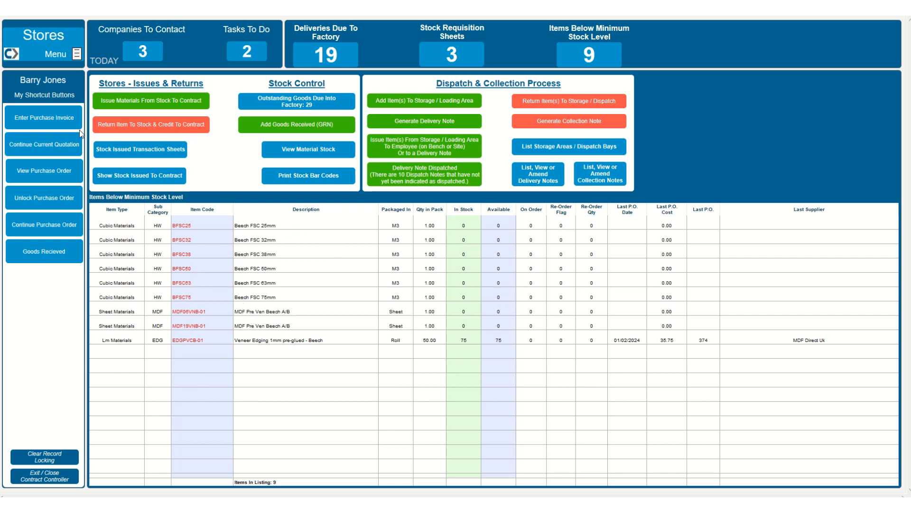
# - Open the item EDGPVCB-01 from the materials and labour library for amendment
pyautogui.click(52, 57)
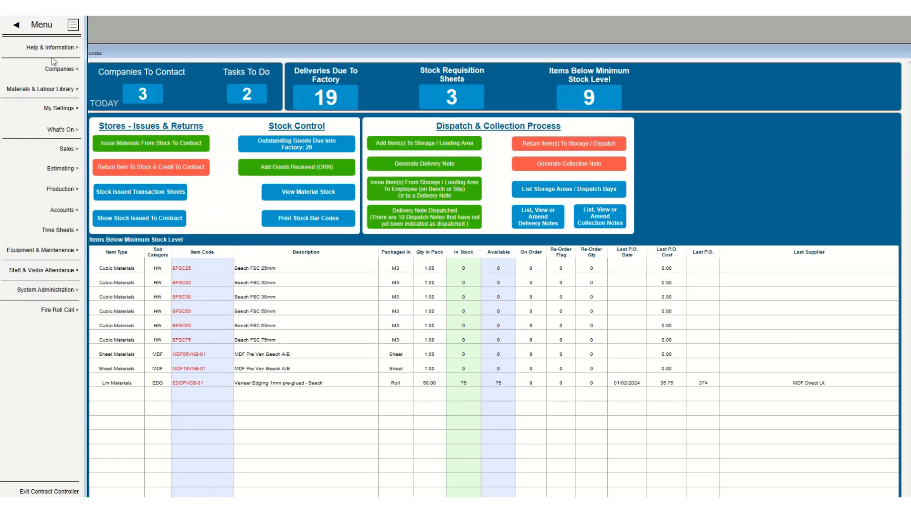
pyautogui.click(50, 88)
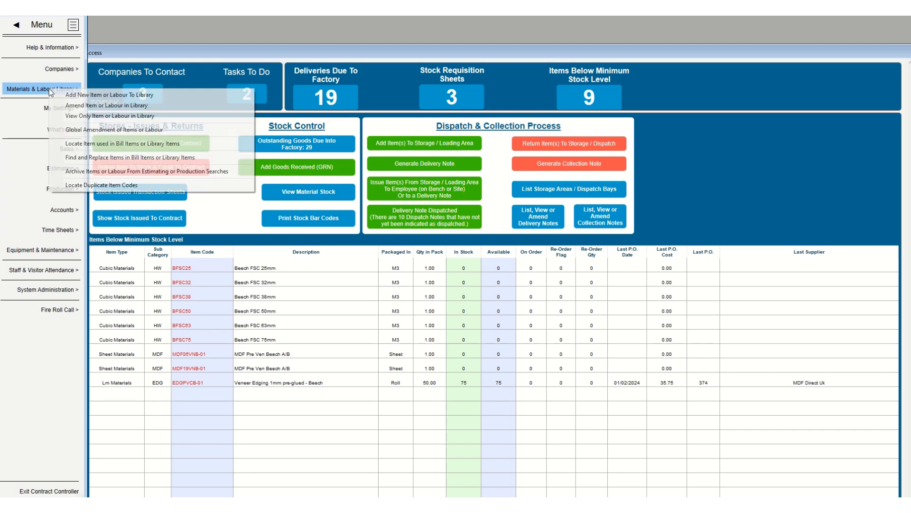
pyautogui.click(77, 108)
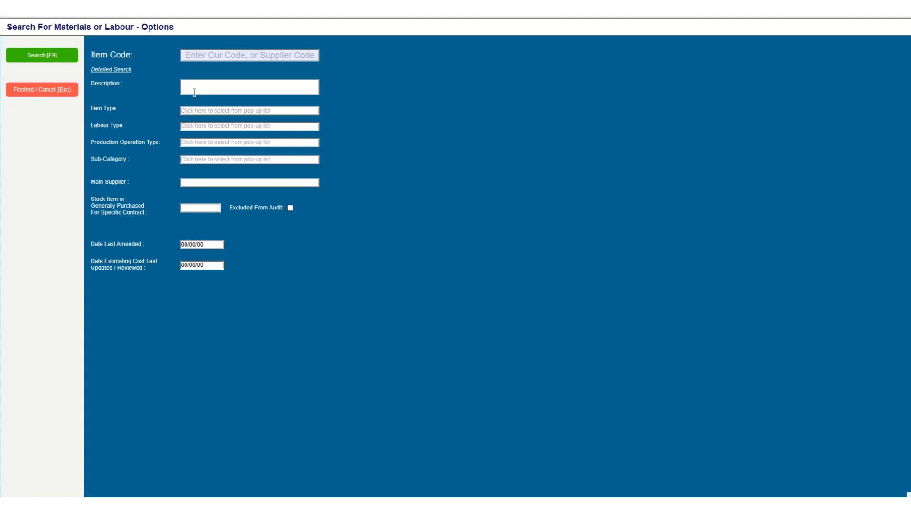
pyautogui.write('EDGPVCB-01')
pyautogui.press('Return')
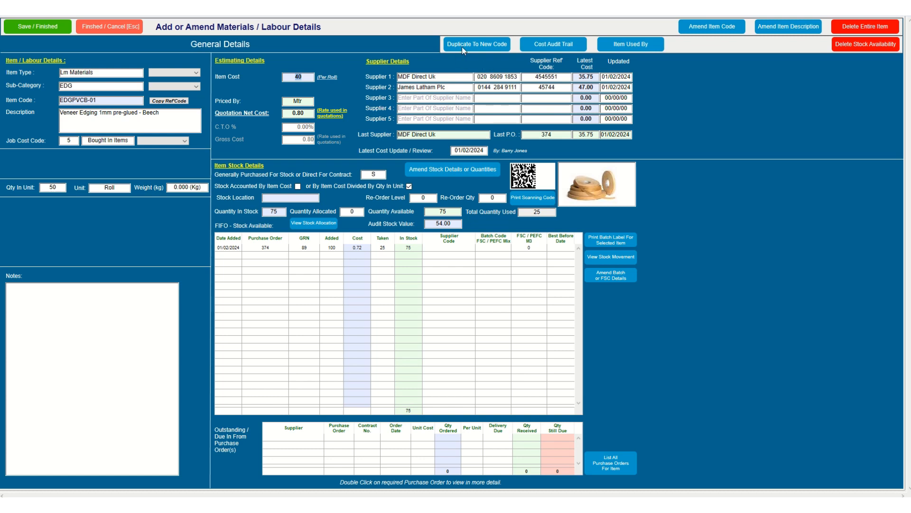
# - Duplicate the beech veneer edging item and set the copy's item code to EDGPVCSA-01
pyautogui.click(479, 46)
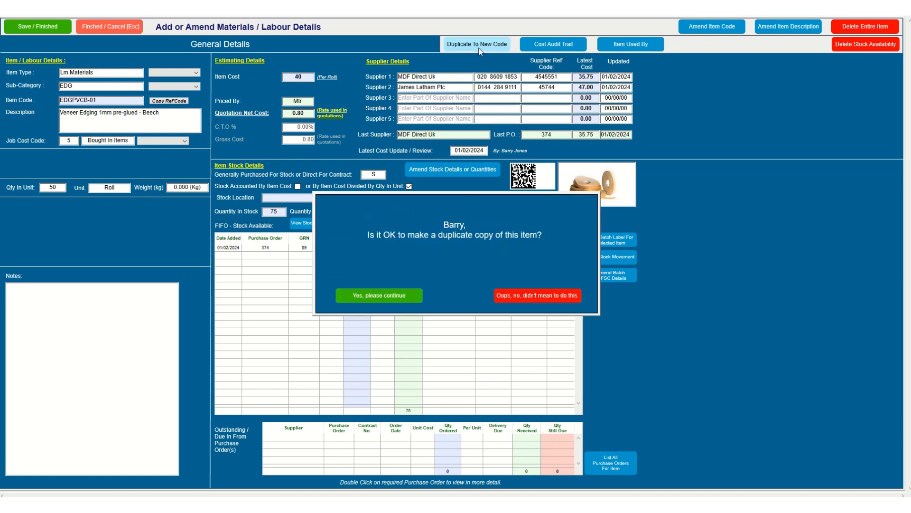
pyautogui.click(390, 297)
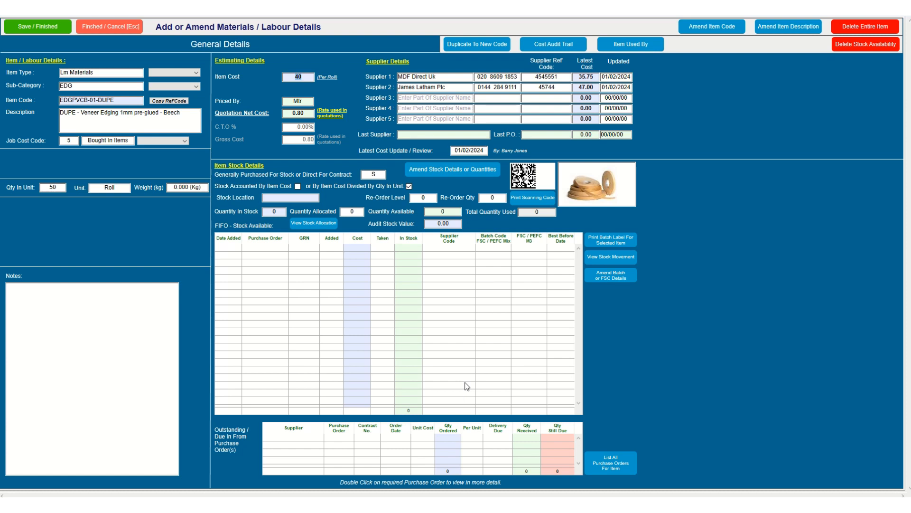
pyautogui.click(119, 100)
pyautogui.press('BackSpace')
pyautogui.press('BackSpace')
pyautogui.press('BackSpace')
pyautogui.press('BackSpace')
pyautogui.press('Left')
pyautogui.press('Left')
pyautogui.press('Left')
pyautogui.press('BackSpace')
pyautogui.write('SA')
# - Change the duplicated item's description to "Veneer Edging 1mm pre-glued - Sapele"
pyautogui.click(111, 114)
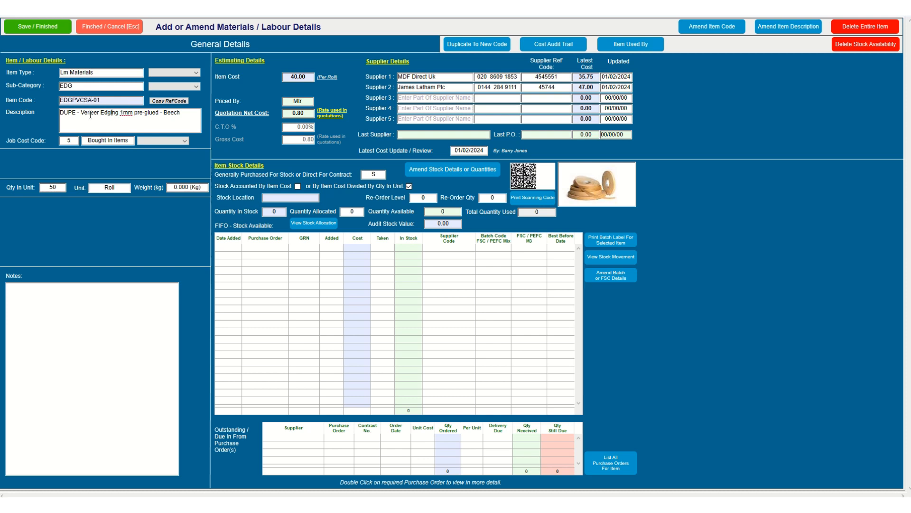
pyautogui.click(81, 115)
pyautogui.press('BackSpace')
pyautogui.press('BackSpace')
pyautogui.press('BackSpace')
pyautogui.press('BackSpace')
pyautogui.press('BackSpace')
pyautogui.press('BackSpace')
pyautogui.press('BackSpace')
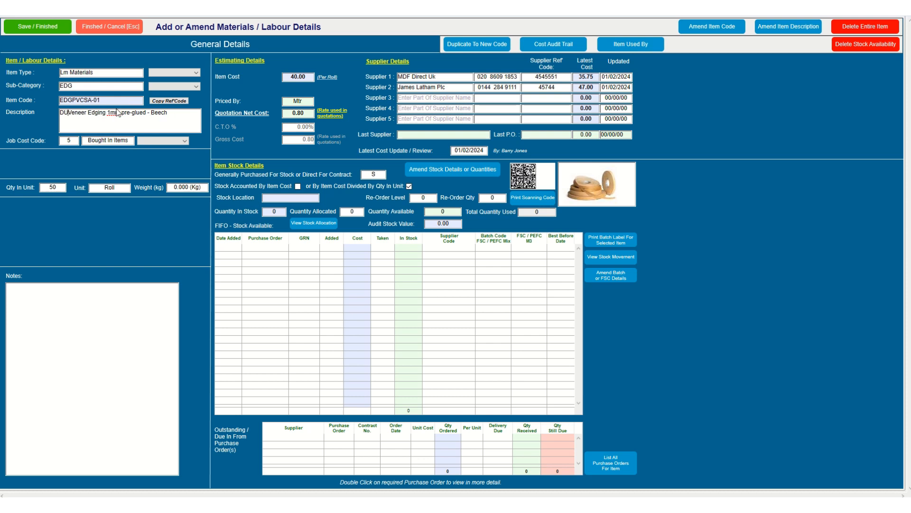
pyautogui.click(168, 111)
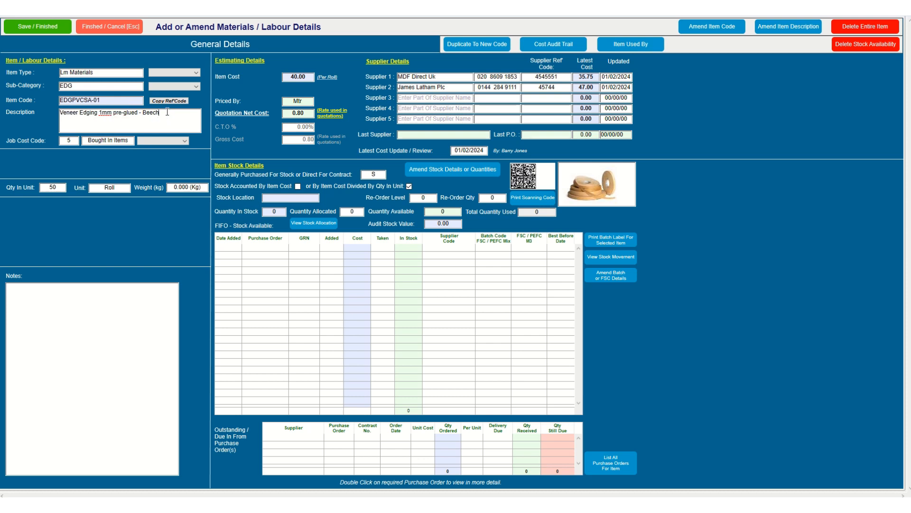
pyautogui.press('BackSpace')
pyautogui.press('BackSpace')
pyautogui.press('BackSpace')
pyautogui.press('BackSpace')
pyautogui.write('Sapele')
# - Set the MDF Direct Uk supplier reference code to 45455545 and its latest cost to 36.75
pyautogui.click(549, 77)
pyautogui.press('BackSpace')
pyautogui.write('45')
pyautogui.press('Tab')
pyautogui.write('36.75')
# - Set the James Latham Plc supplier reference code to 4574445 and its latest cost to 48.00
pyautogui.click(560, 87)
pyautogui.write('45')
pyautogui.click(588, 87)
pyautogui.write('48')
pyautogui.click(557, 101)
# - Set the estimating item cost to 41.00 per roll, leaving the item priced by the metre
pyautogui.click(299, 77)
pyautogui.write('41')
pyautogui.click(289, 99)
pyautogui.click(471, 316)
# - Set the quantity in unit to 100 and keep Roll as the unit
pyautogui.doubleClick(65, 187)
pyautogui.write('100')
pyautogui.press('Tab')
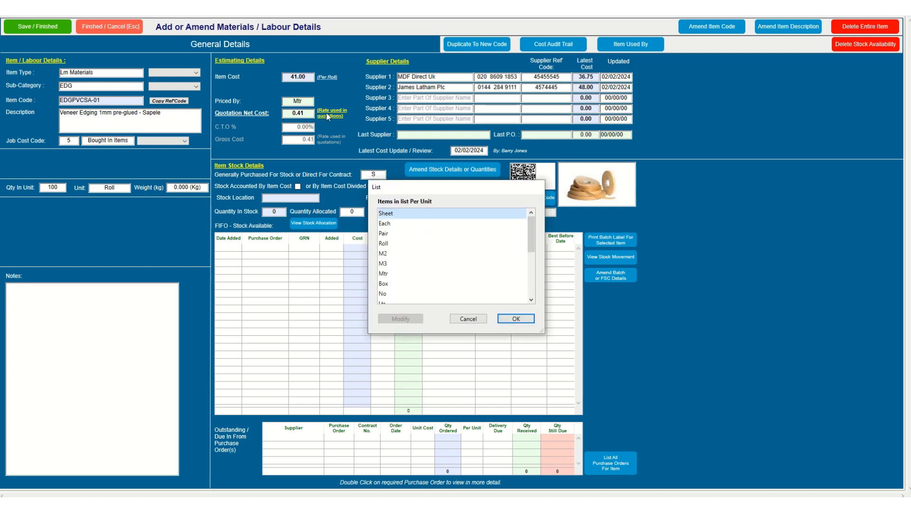
pyautogui.click(474, 319)
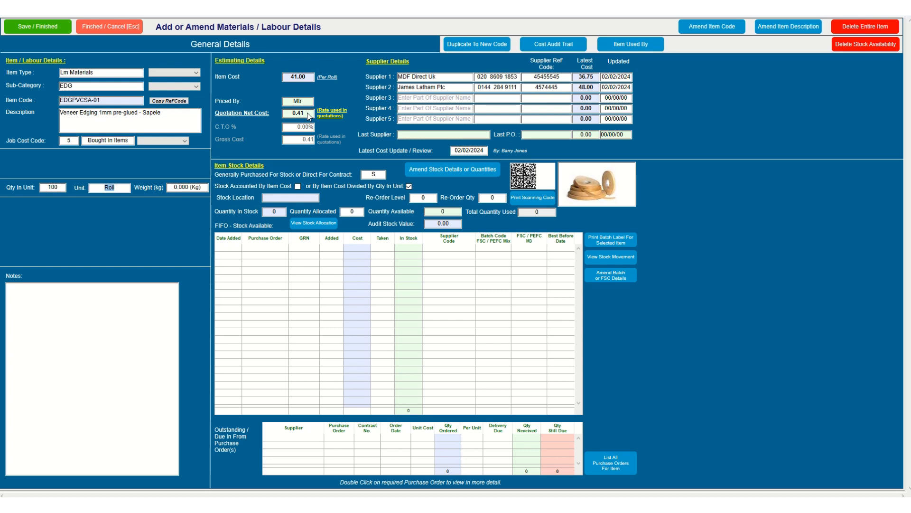
# - Return the quantity in unit to 50, keeping Roll as the unit
pyautogui.click(58, 188)
pyautogui.press('BackSpace')
pyautogui.press('BackSpace')
pyautogui.press('BackSpace')
pyautogui.write('50')
pyautogui.press('Tab')
pyautogui.click(468, 321)
# - Print the item's scanning code as a preview, inspect the label enlarged to 227%, and close the preview
pyautogui.click(532, 200)
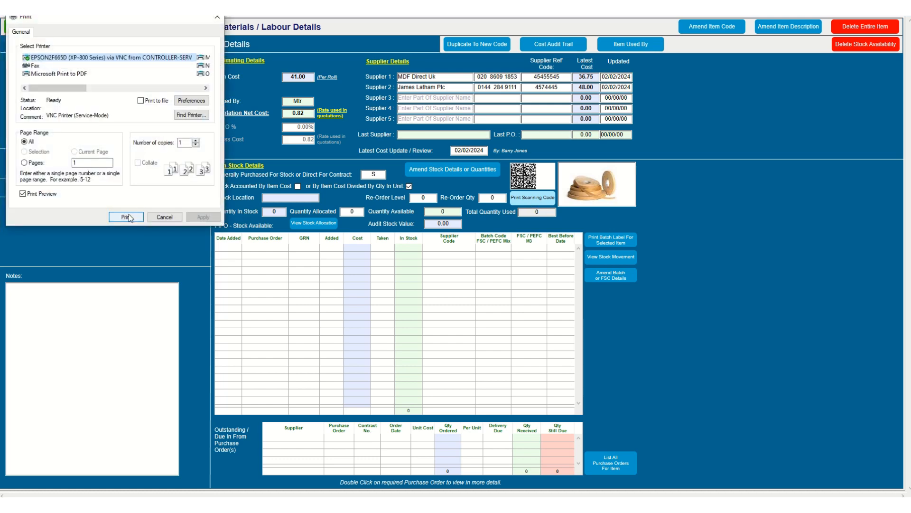
pyautogui.click(128, 216)
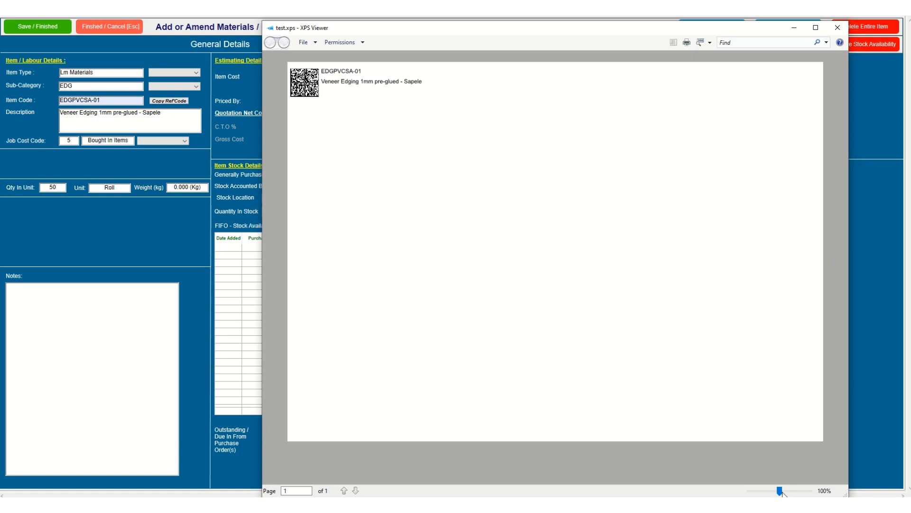
pyautogui.moveTo(781, 492); pyautogui.dragTo(788, 491)
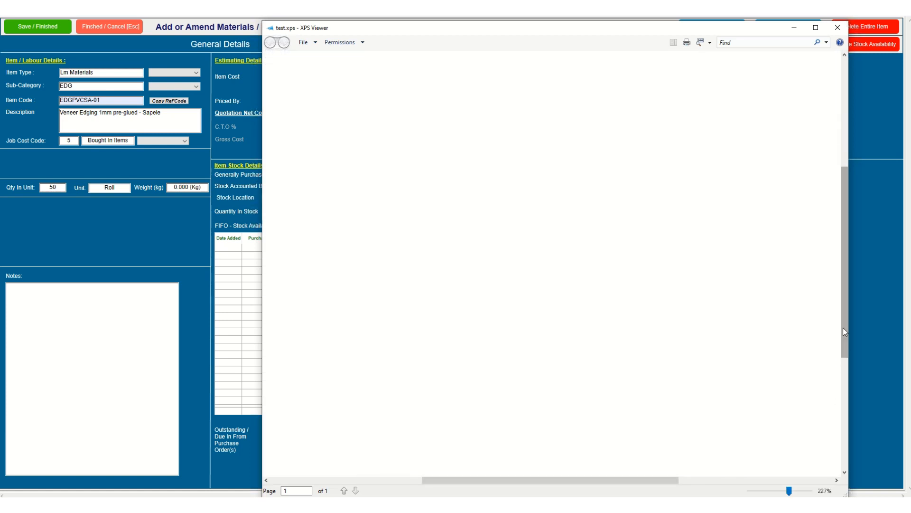
pyautogui.moveTo(845, 331); pyautogui.dragTo(824, 166)
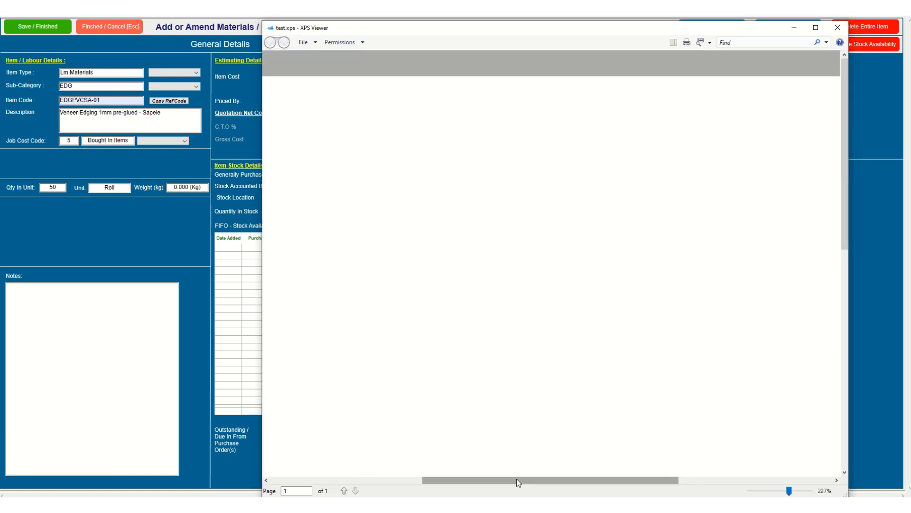
pyautogui.moveTo(519, 482); pyautogui.dragTo(367, 482)
pyautogui.moveTo(413, 21); pyautogui.dragTo(479, 54)
pyautogui.moveTo(410, 63); pyautogui.dragTo(910, 61)
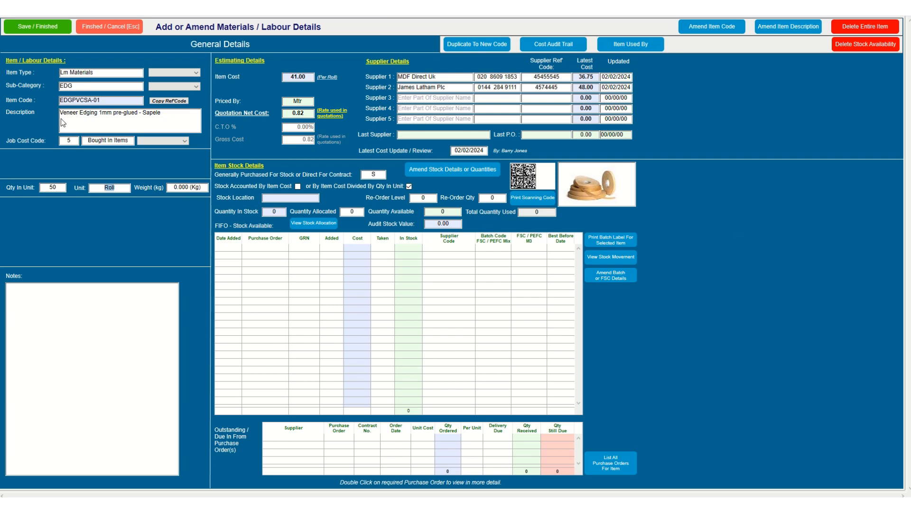
# - Save the new sapele edging item and leave the materials search to return to Stores
pyautogui.click(31, 33)
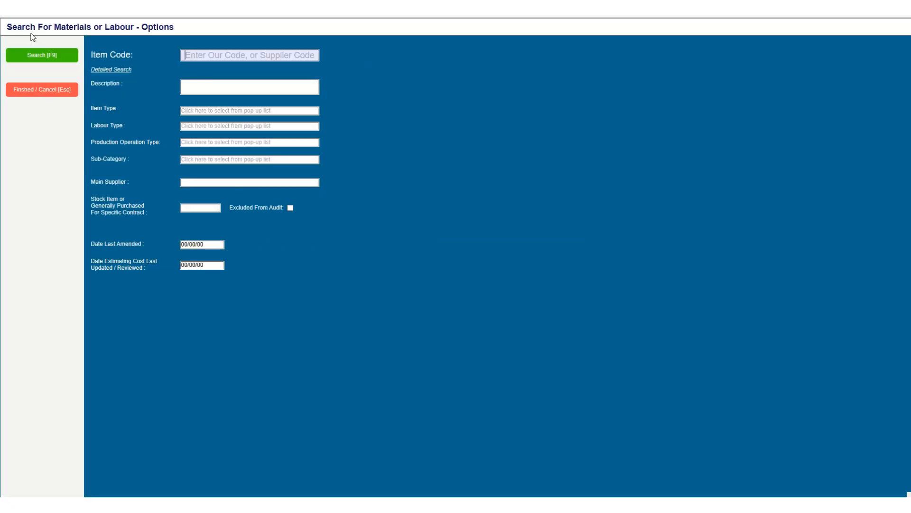
pyautogui.click(49, 88)
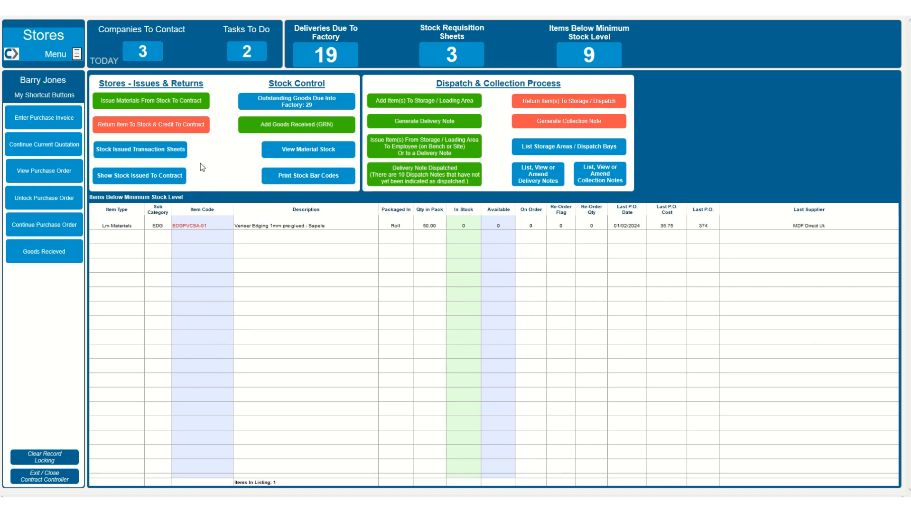
# - Create a new purchase order of the Standard type
pyautogui.click(47, 56)
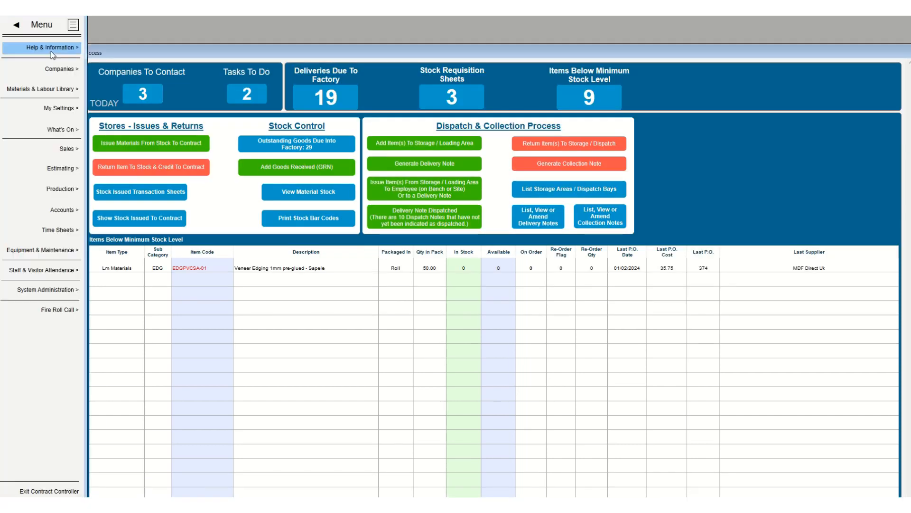
pyautogui.click(55, 188)
pyautogui.moveTo(74, 217)
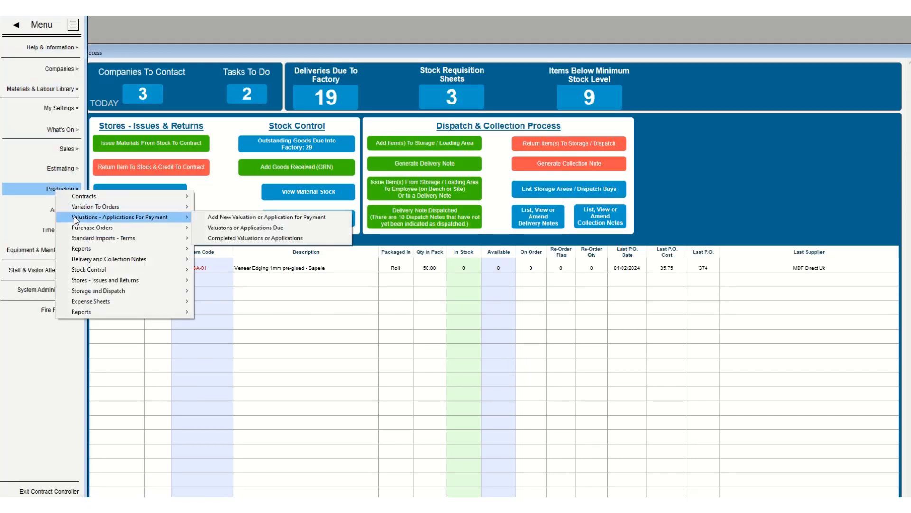
pyautogui.moveTo(142, 228)
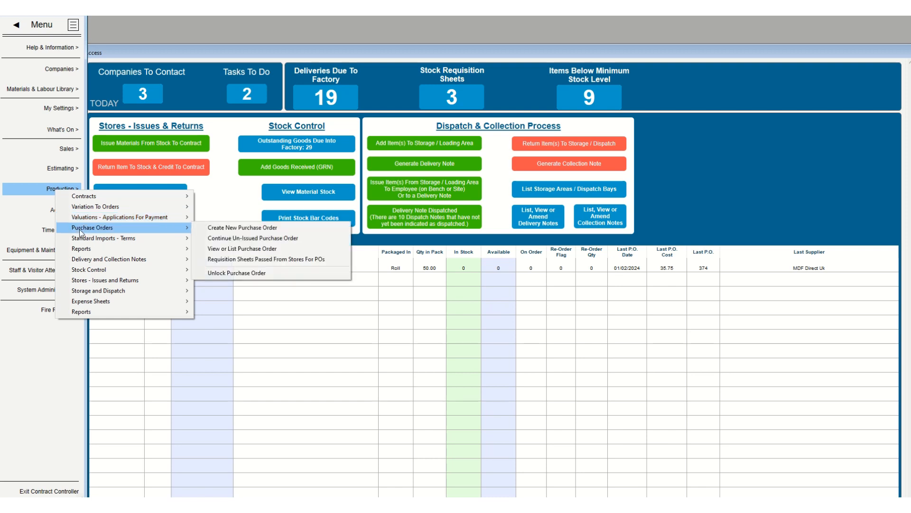
pyautogui.click(239, 230)
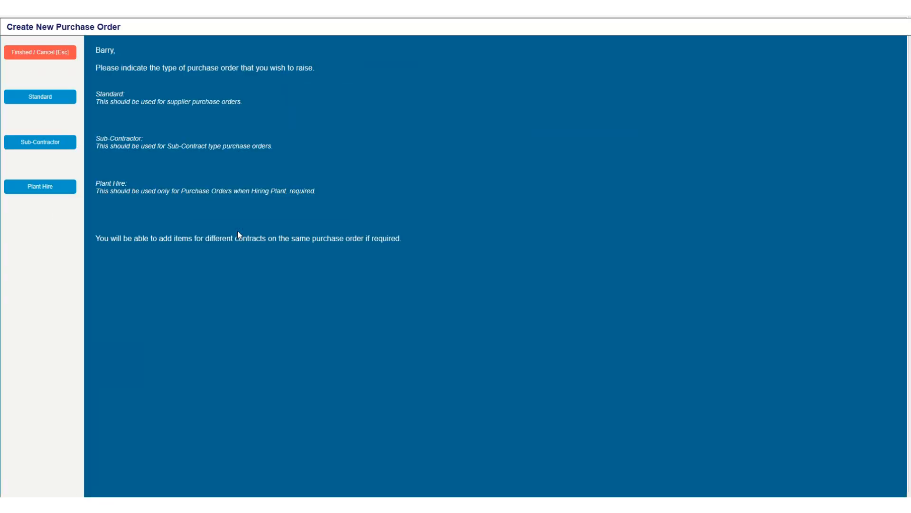
pyautogui.click(37, 100)
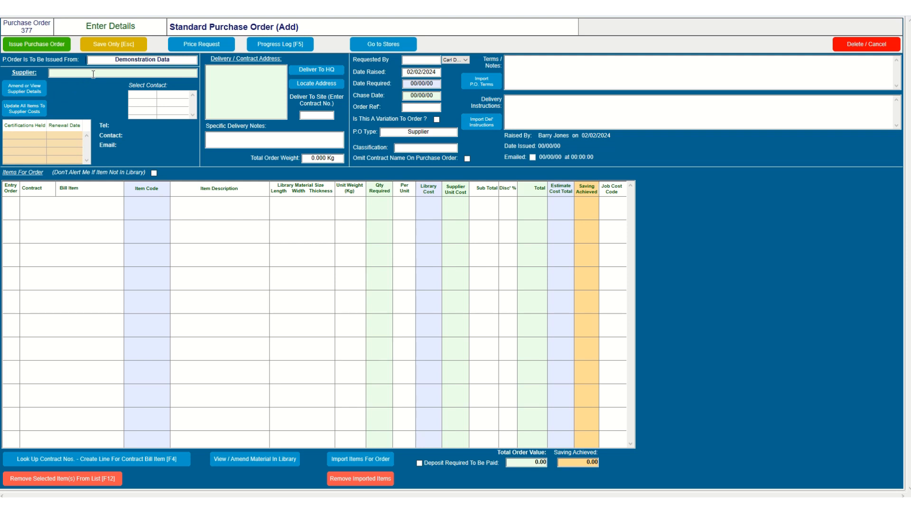
# - Set the purchase order's supplier to MDF Direct Uk and its delivery address to HQ
pyautogui.write('MDF')
pyautogui.press('Return')
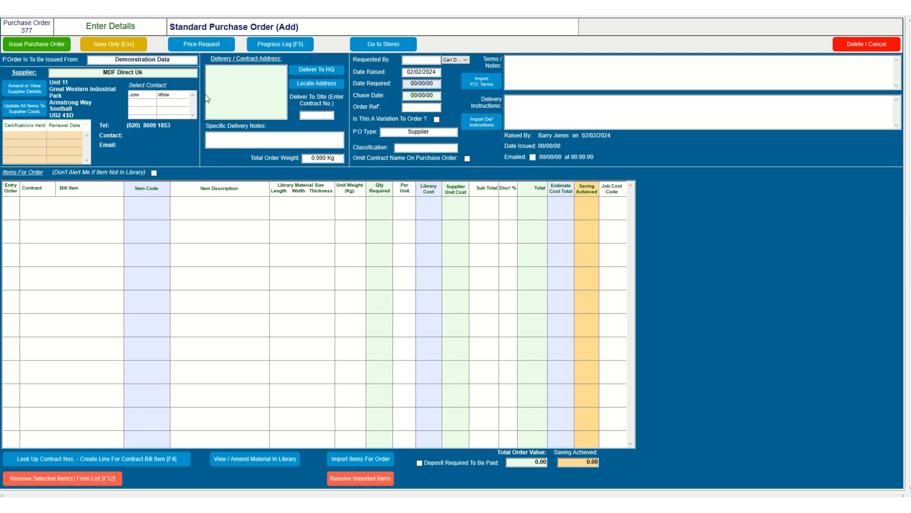
pyautogui.click(305, 71)
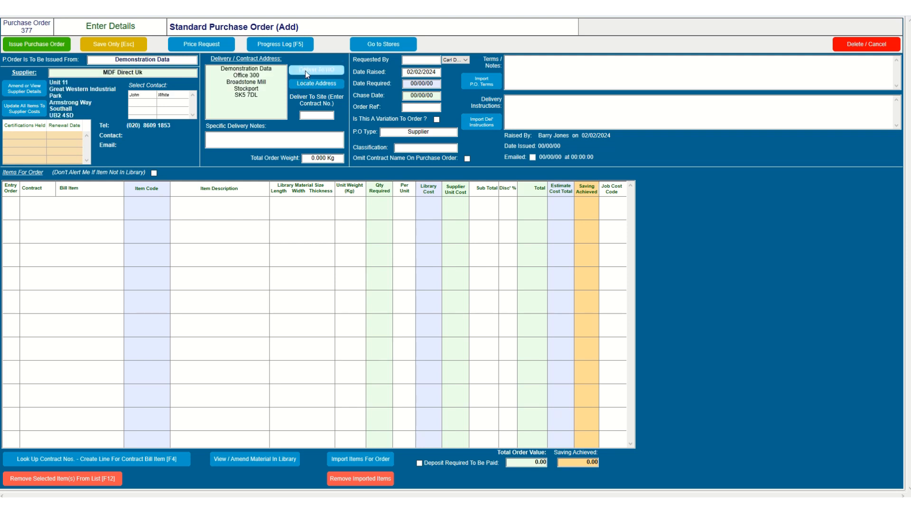
# - Choose who requested the purchase order and set its date required to 03/02/24
pyautogui.click(446, 59)
pyautogui.click(457, 112)
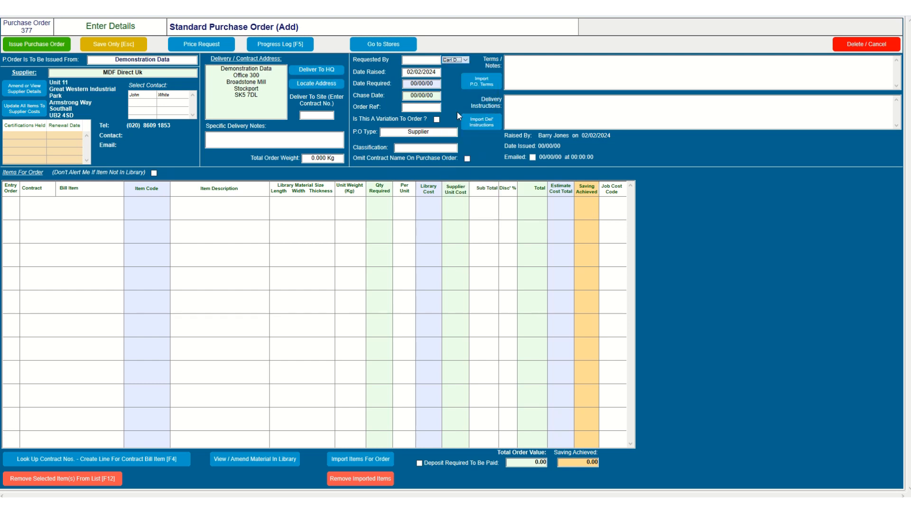
pyautogui.click(409, 83)
pyautogui.write('03/02/20')
# - Import the standard purchase order terms and classify the order as Factory
pyautogui.click(490, 85)
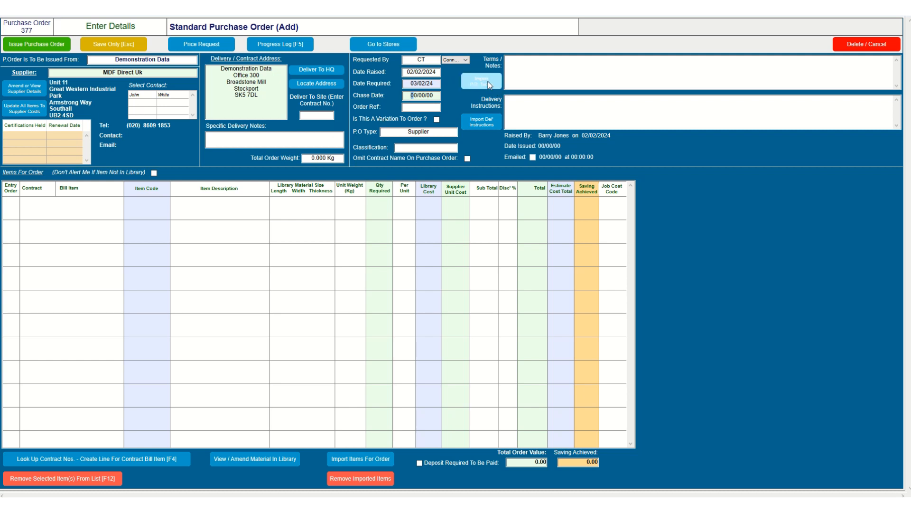
pyautogui.click(410, 148)
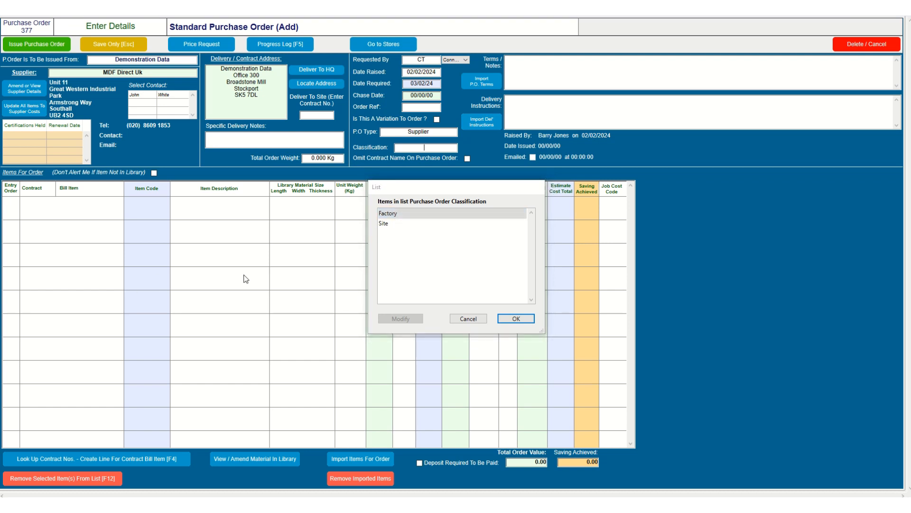
pyautogui.click(512, 319)
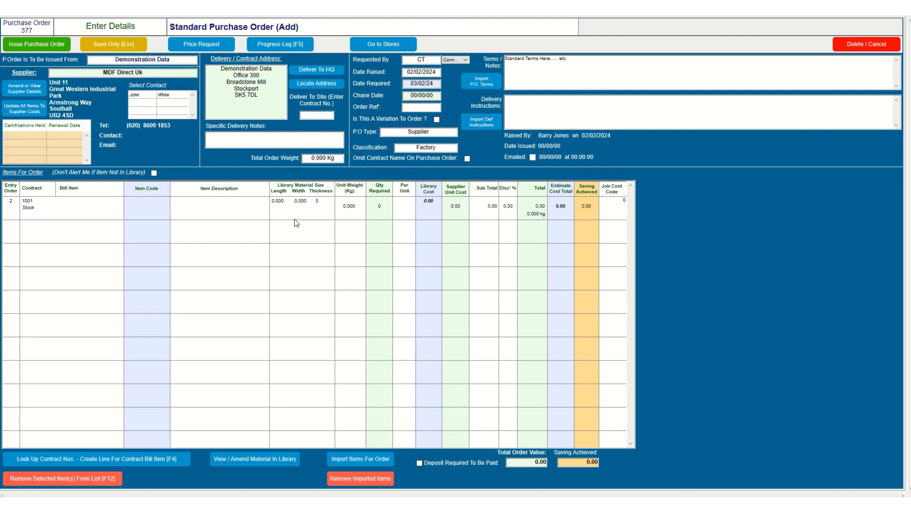
# - Order 2 rolls of item EDGPVCSA-01 on the line for Stock contract 1001
pyautogui.write('EDGPVCSA-01')
pyautogui.press('Return')
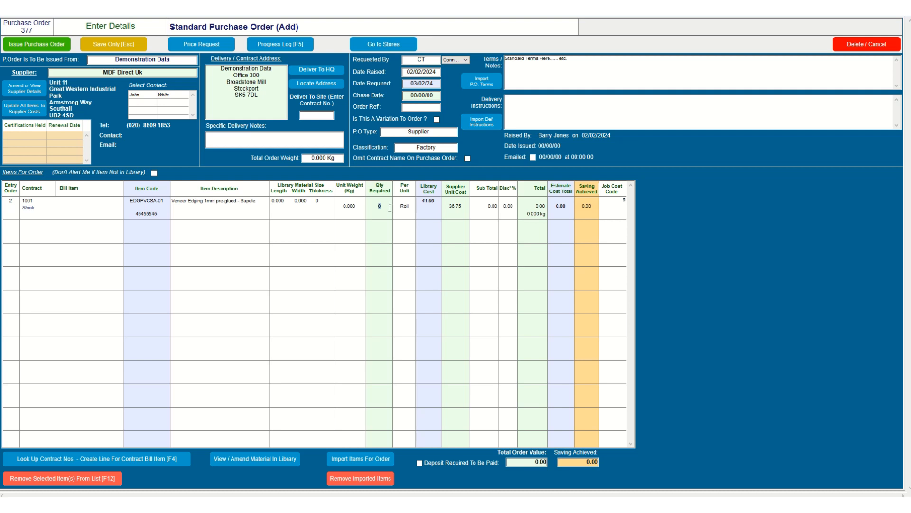
pyautogui.press('Tab')
# - Issue the purchase order without printing or emailing it, decline the production copy, and return to Stores
pyautogui.click(49, 47)
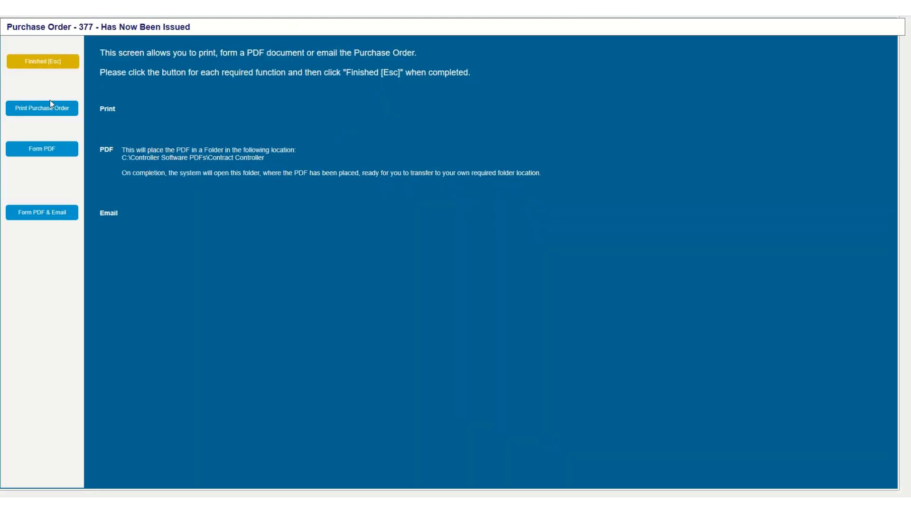
pyautogui.click(53, 65)
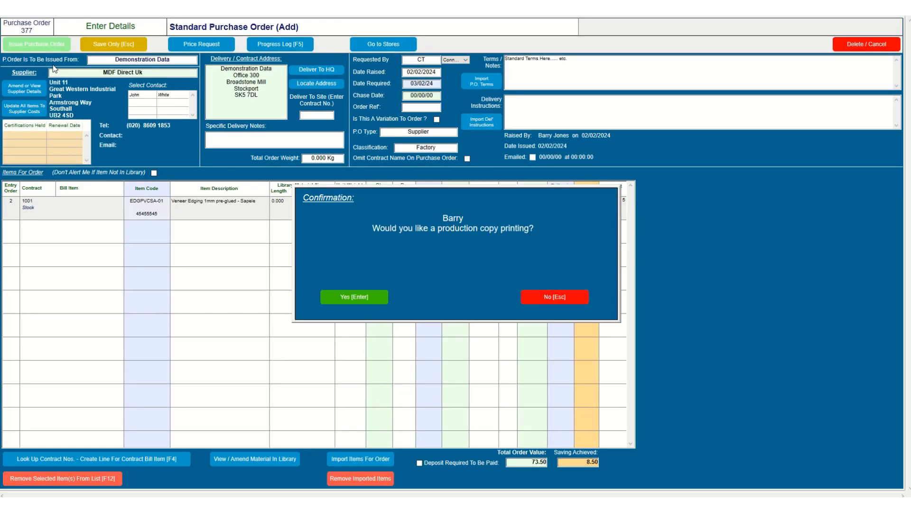
pyautogui.click(574, 297)
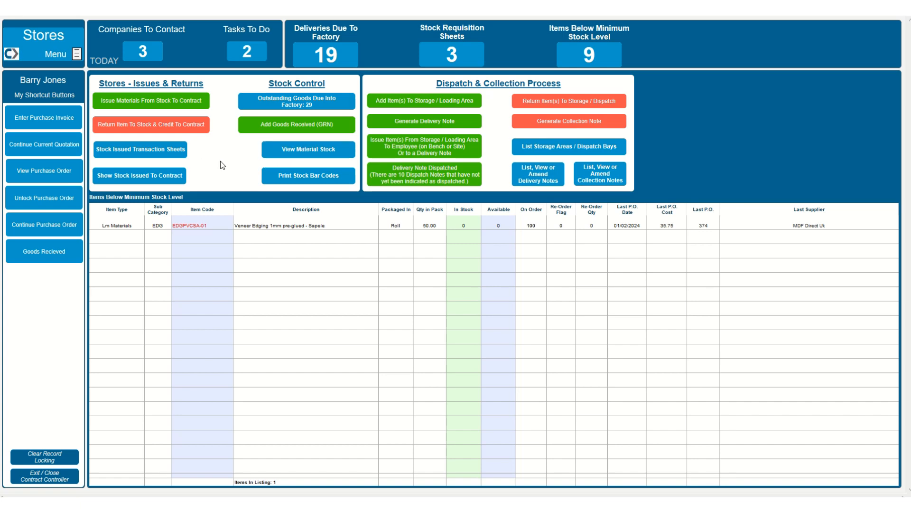
pyautogui.click(59, 53)
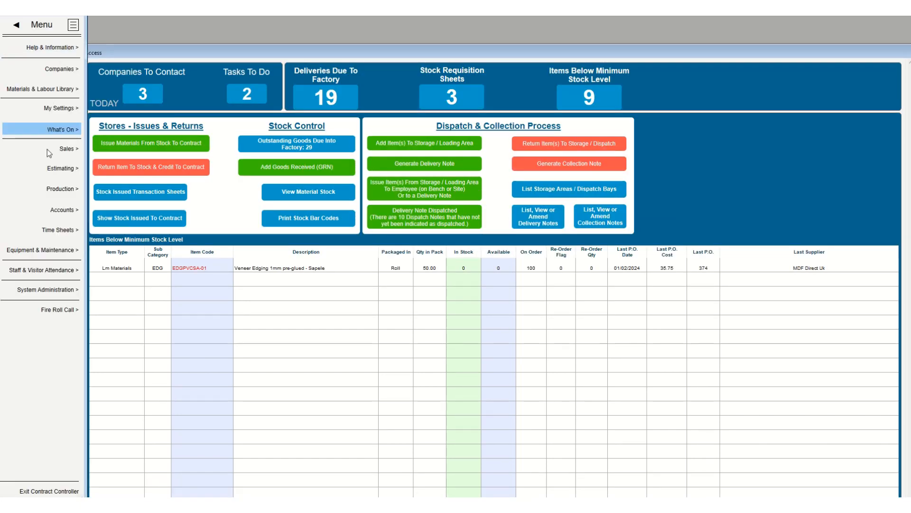
pyautogui.click(49, 89)
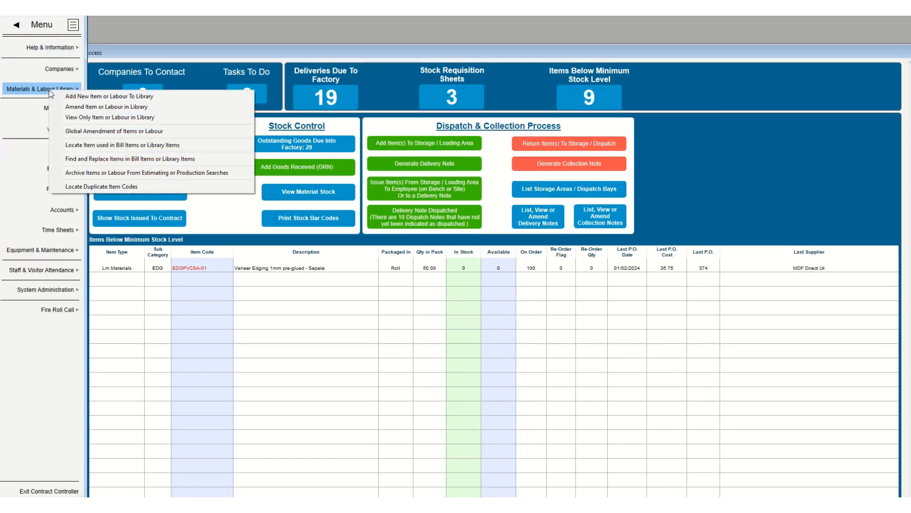
pyautogui.click(15, 27)
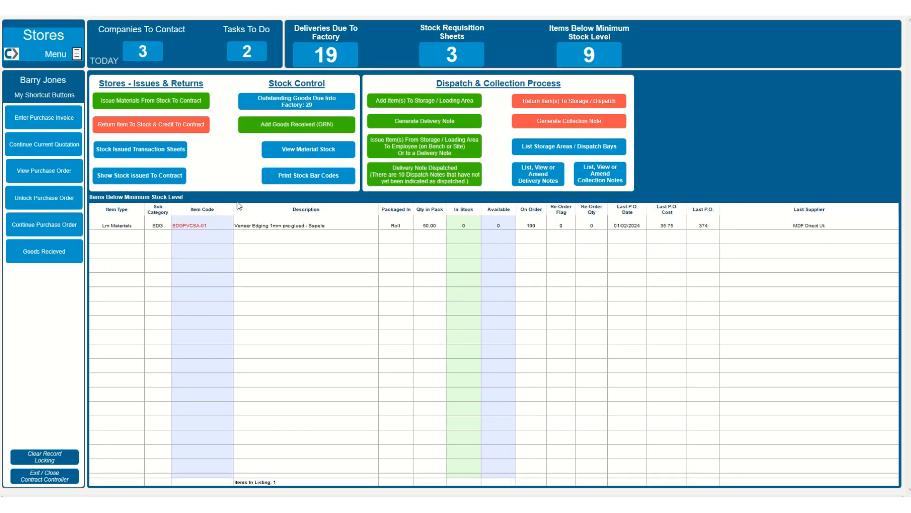
# - View the material stock record of item EDGPVCSA-01, check its outstanding purchase orders, and return to Stores
pyautogui.click(304, 153)
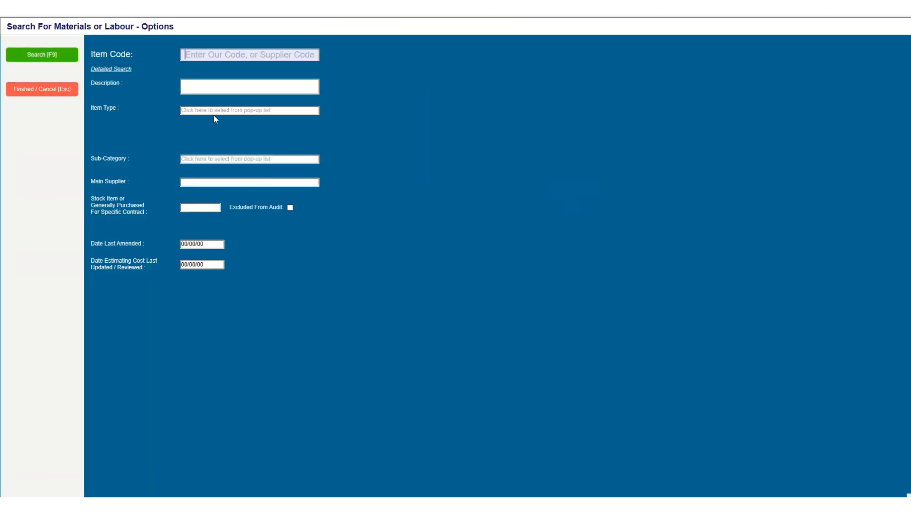
pyautogui.write('EDGPVCSA-01')
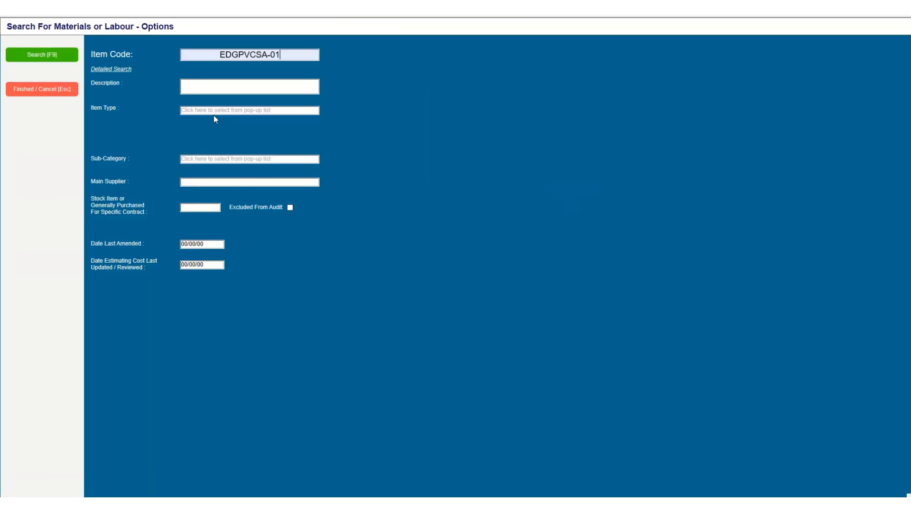
pyautogui.press('Return')
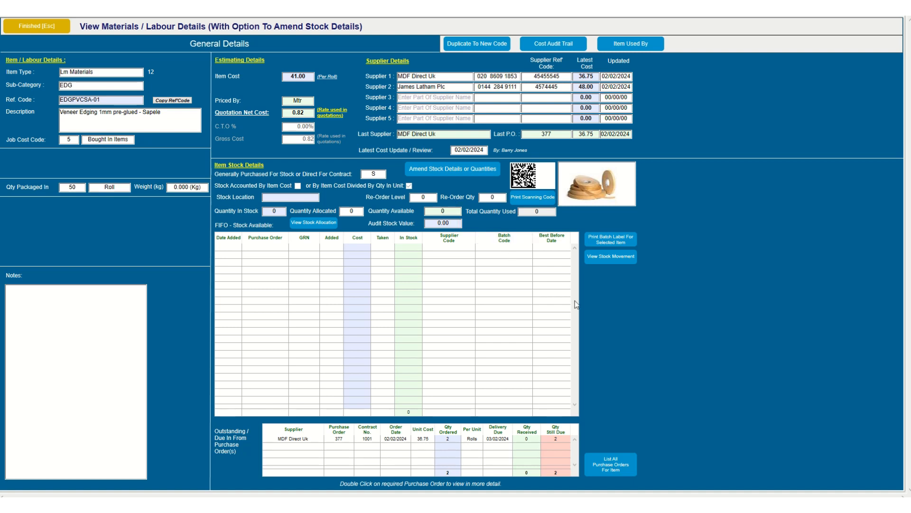
pyautogui.click(30, 30)
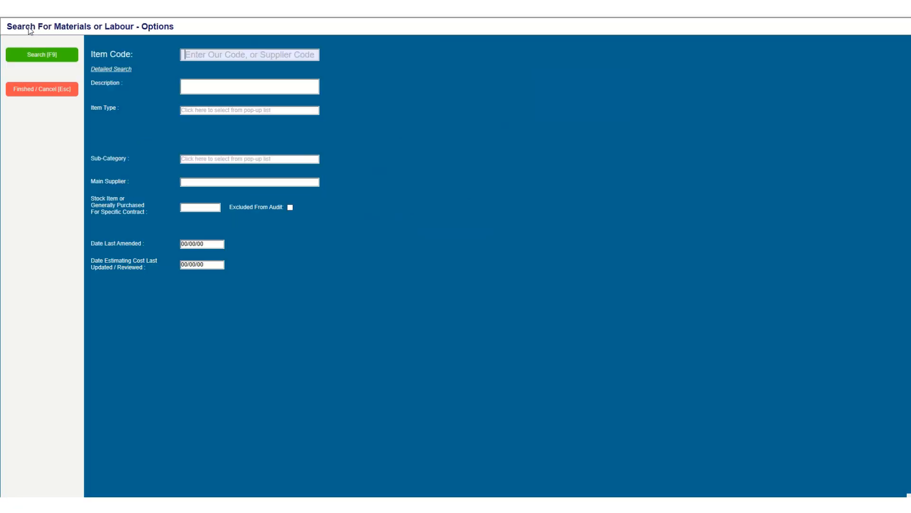
pyautogui.click(47, 88)
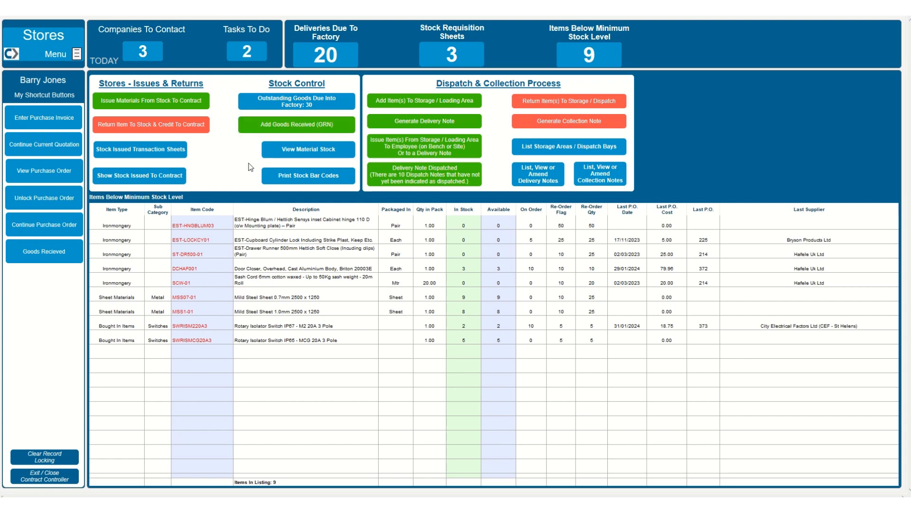
# - Open a goods received entry against the newly issued purchase order by entering its number
pyautogui.click(60, 58)
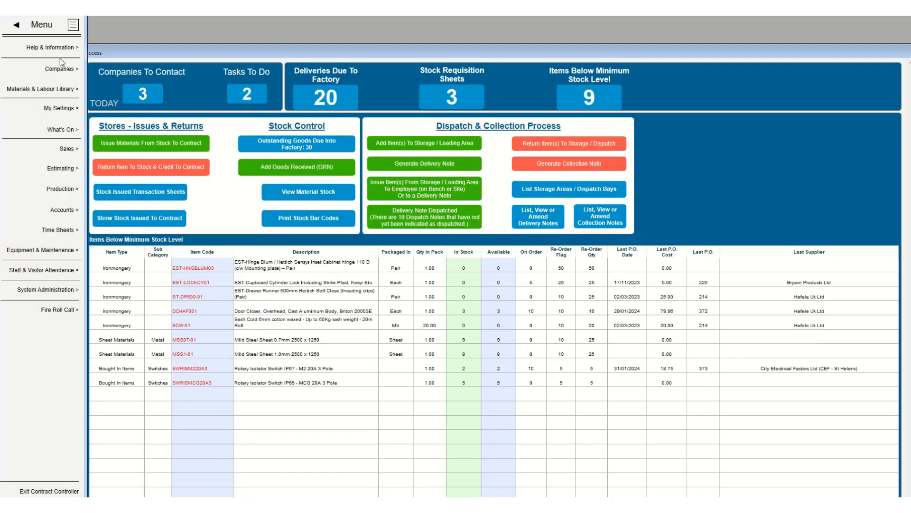
pyautogui.click(69, 191)
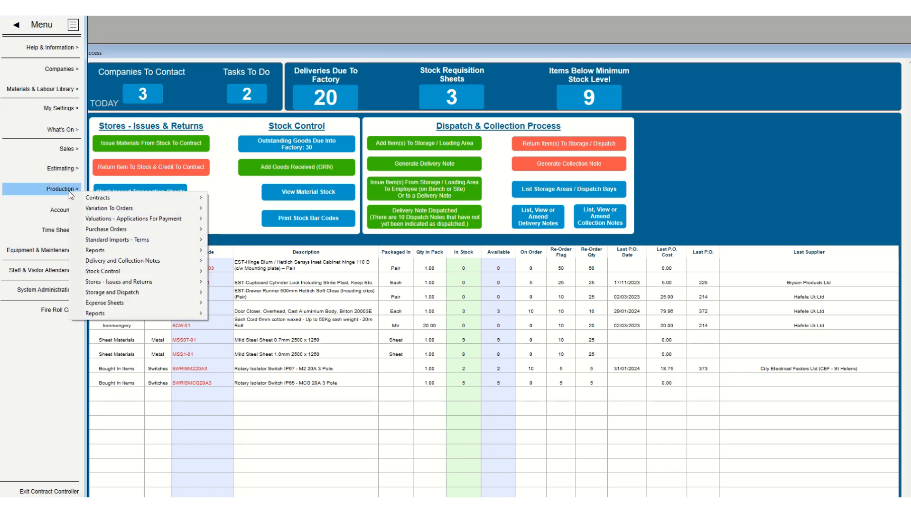
pyautogui.moveTo(100, 272)
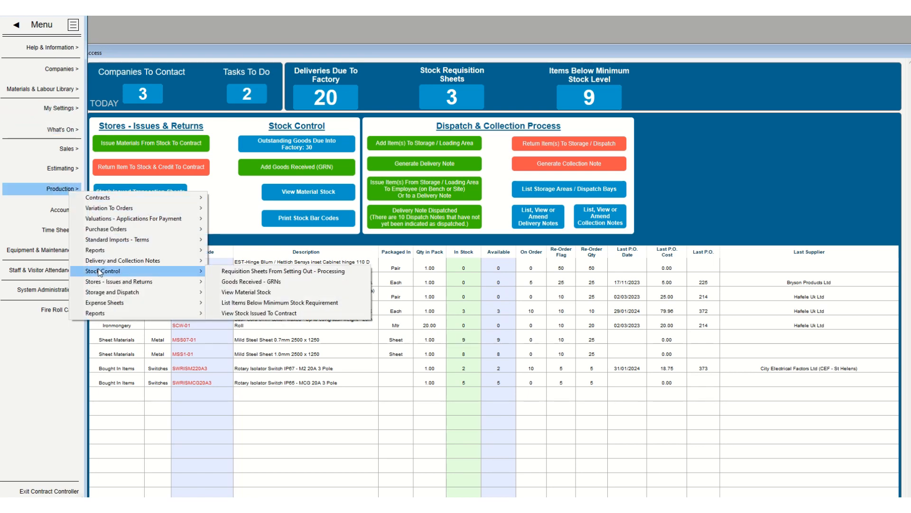
pyautogui.click(279, 283)
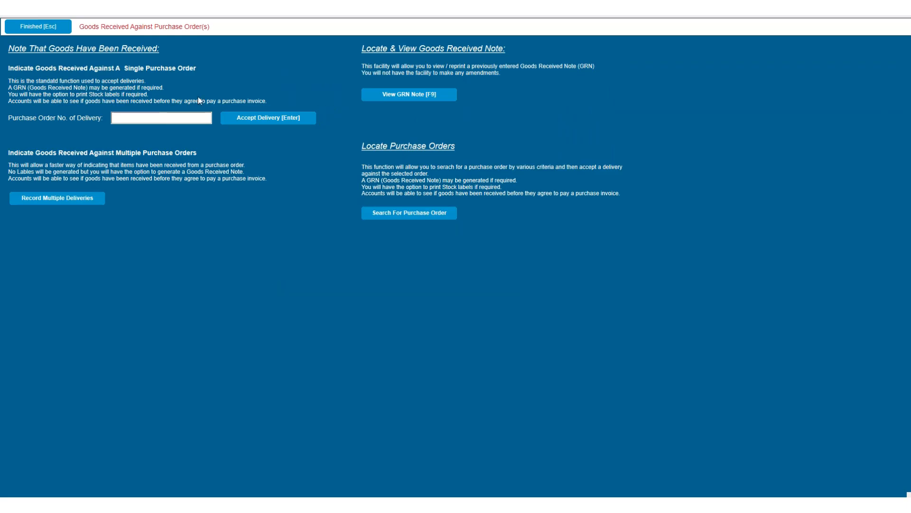
pyautogui.click(156, 117)
pyautogui.write('377')
pyautogui.press('Return')
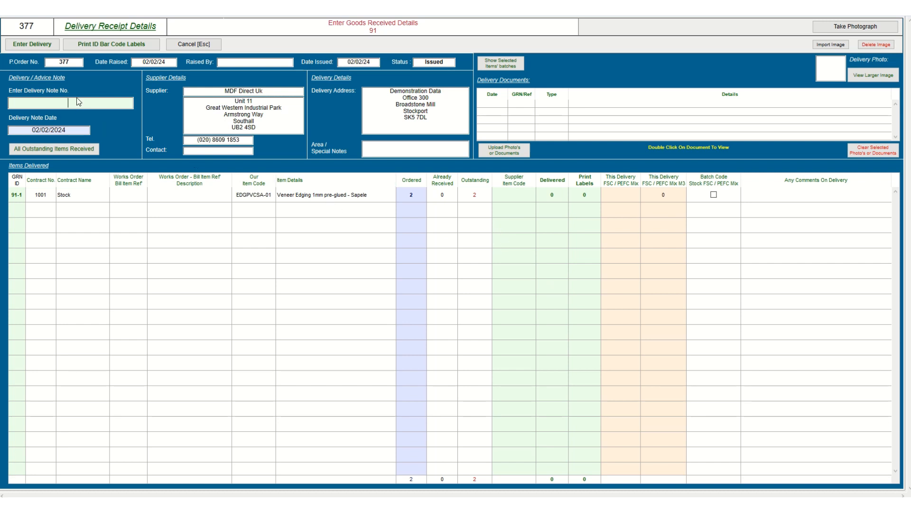
# - Enter the delivery under note number DEL123 with all outstanding items received, decline stock labels and the goods received note, and return to Stores
pyautogui.write('DEL123')
pyautogui.click(74, 150)
pyautogui.click(37, 45)
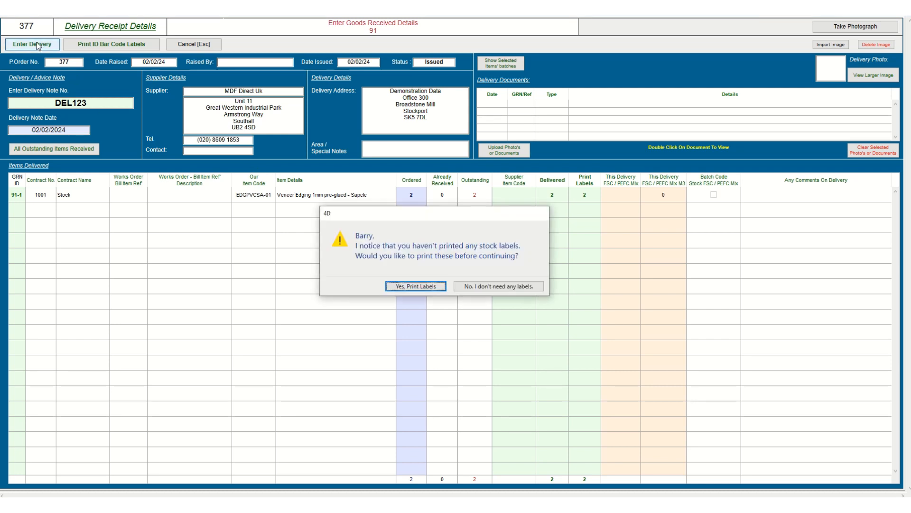
pyautogui.click(481, 289)
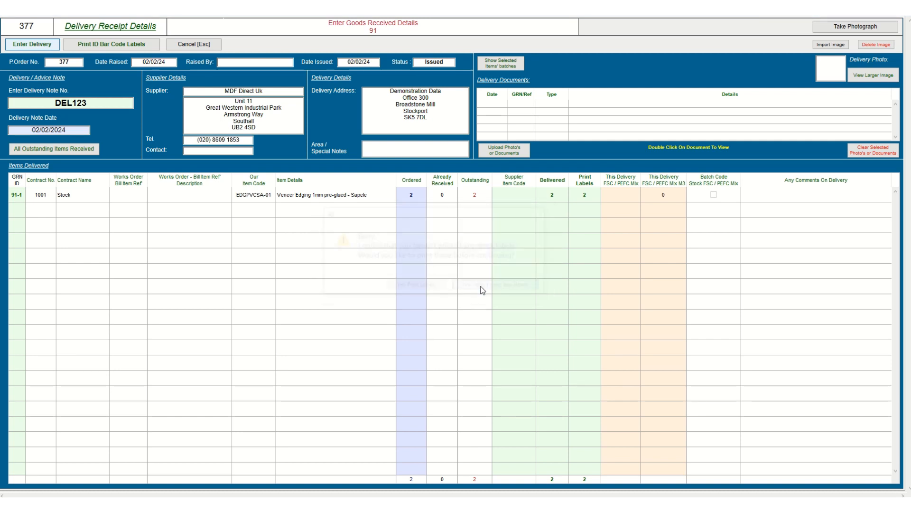
pyautogui.click(526, 275)
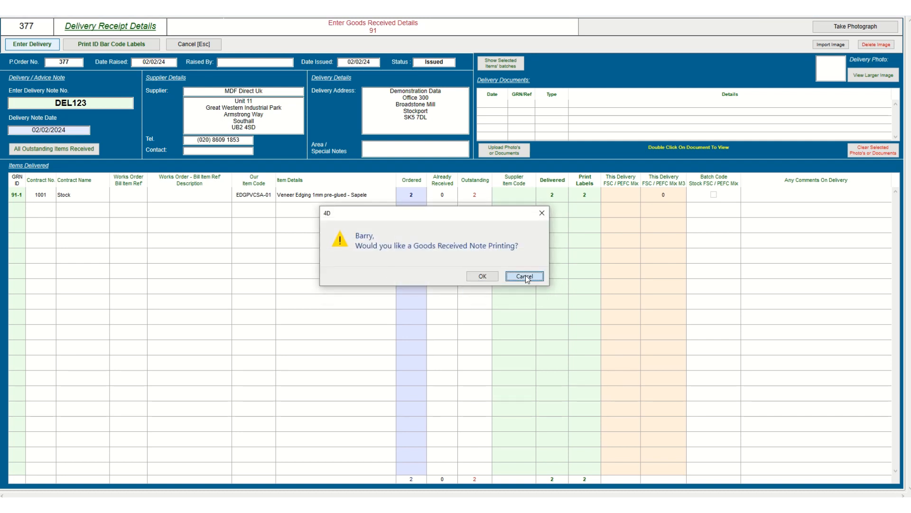
pyautogui.click(44, 24)
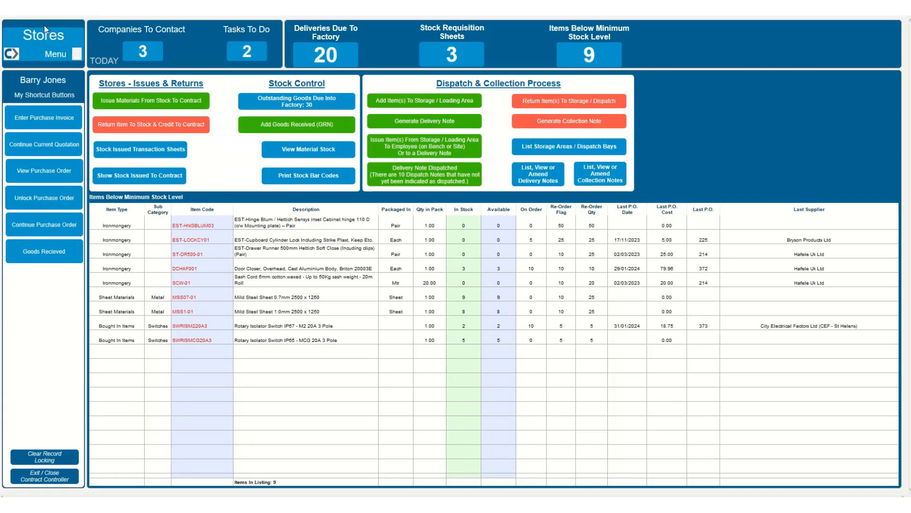
# - Look up item EDGPVCSA-01 in material stock to check its quantity and stock value after the delivery
pyautogui.click(296, 150)
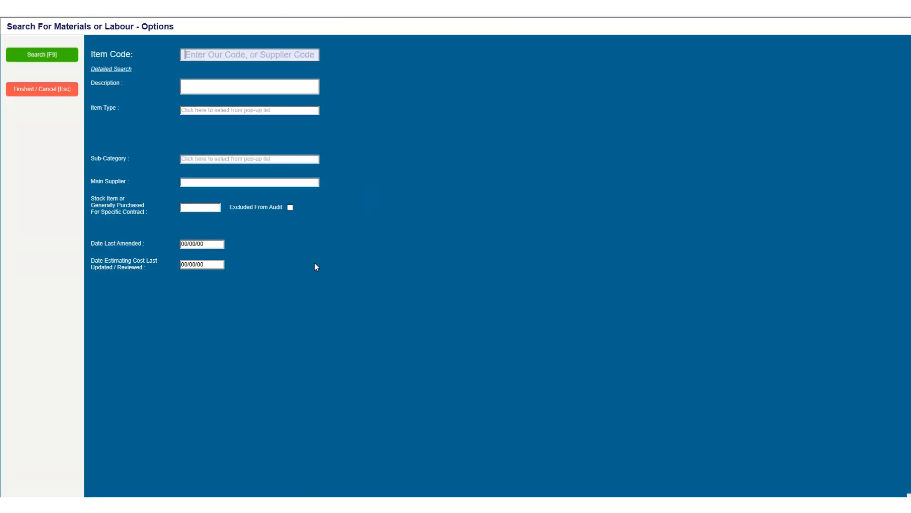
pyautogui.write('EDGPVCSA-01')
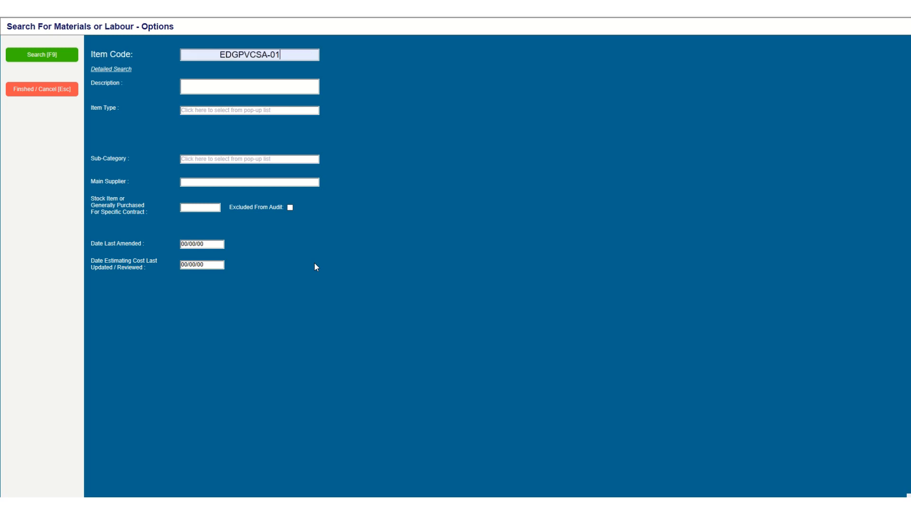
pyautogui.press('F9')
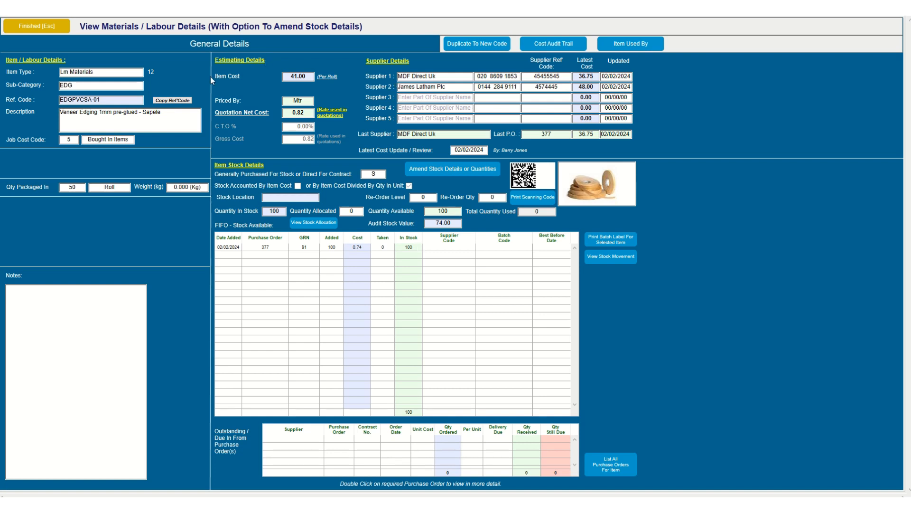
# - Close the item's stock record, view the full material stock listing, and return to Stores
pyautogui.click(29, 32)
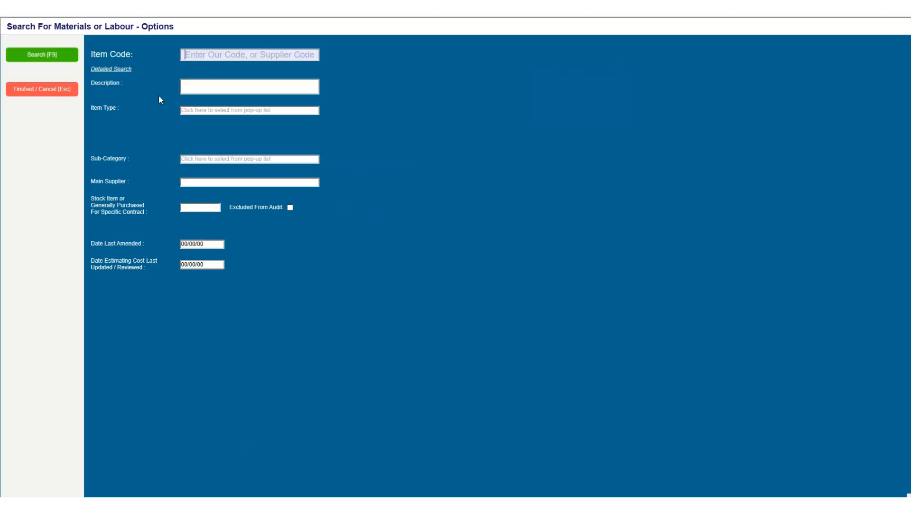
pyautogui.click(64, 55)
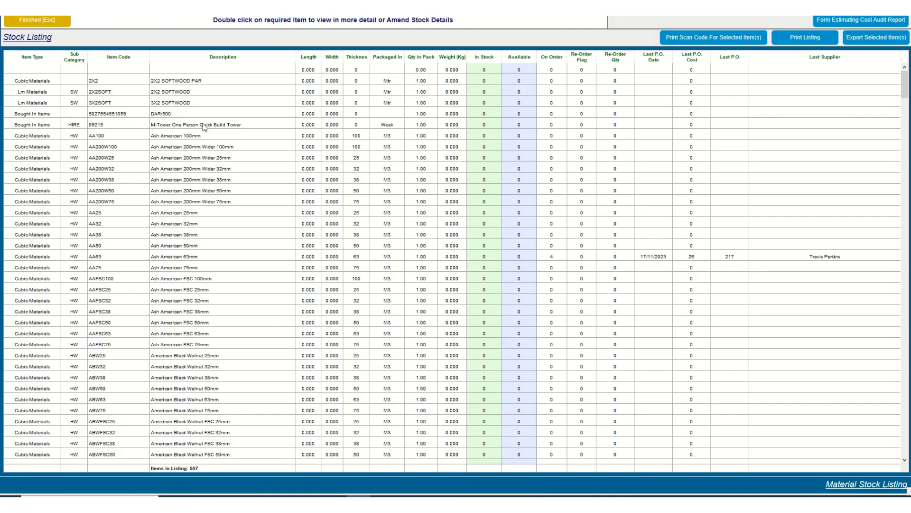
pyautogui.click(51, 23)
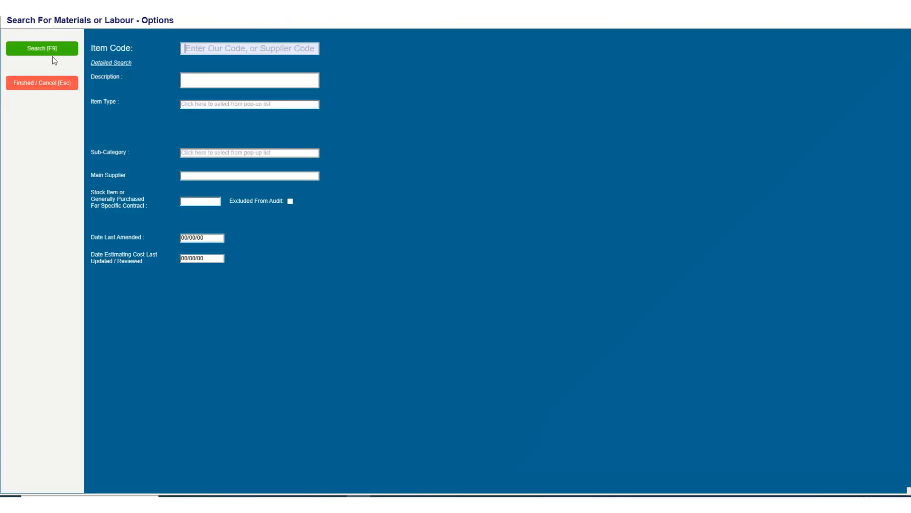
pyautogui.click(57, 79)
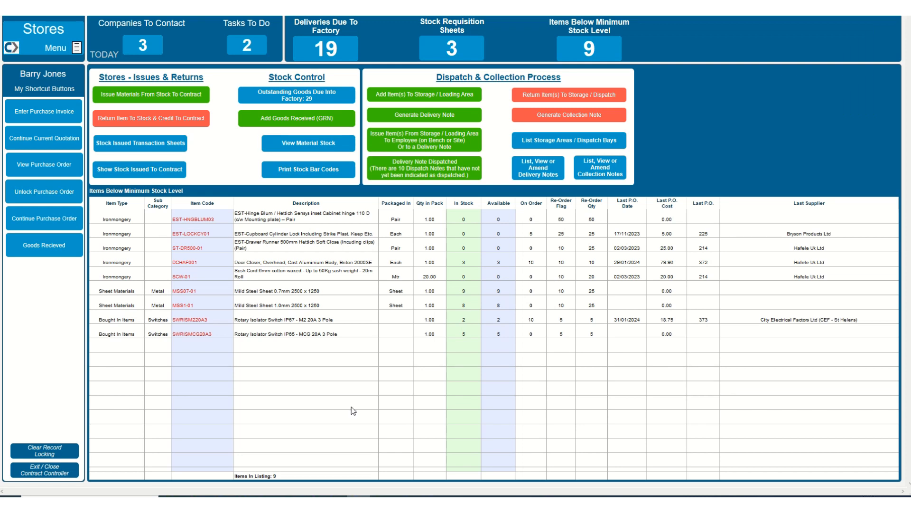
# - Start a stock issue to the employee by ID, adding quantity 25 of EDGPVCSA-01 for contract production item 2877-2X2
pyautogui.click(181, 98)
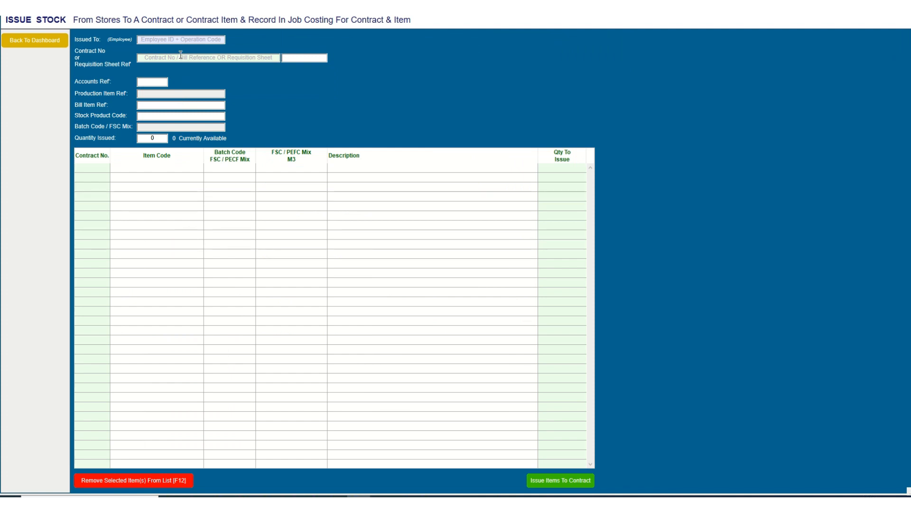
pyautogui.write('AM21')
pyautogui.press('Return')
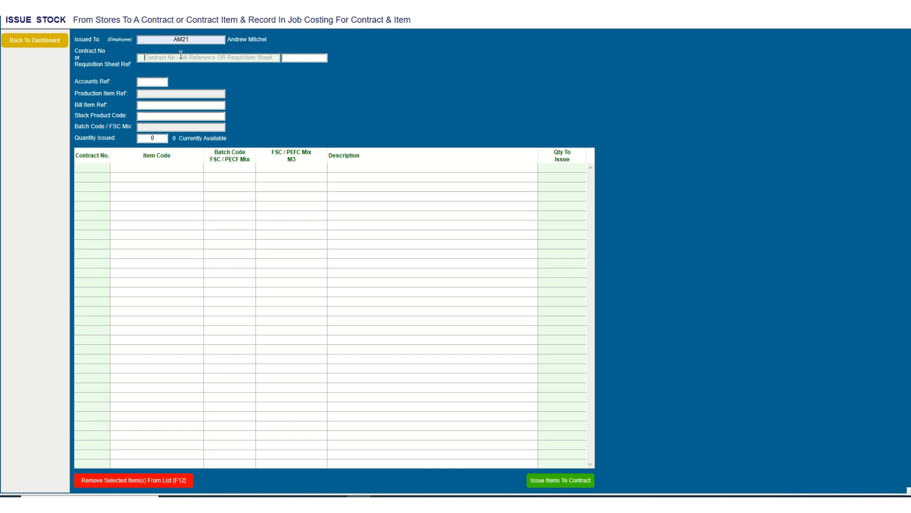
pyautogui.write('2877-2X2')
pyautogui.press('Return')
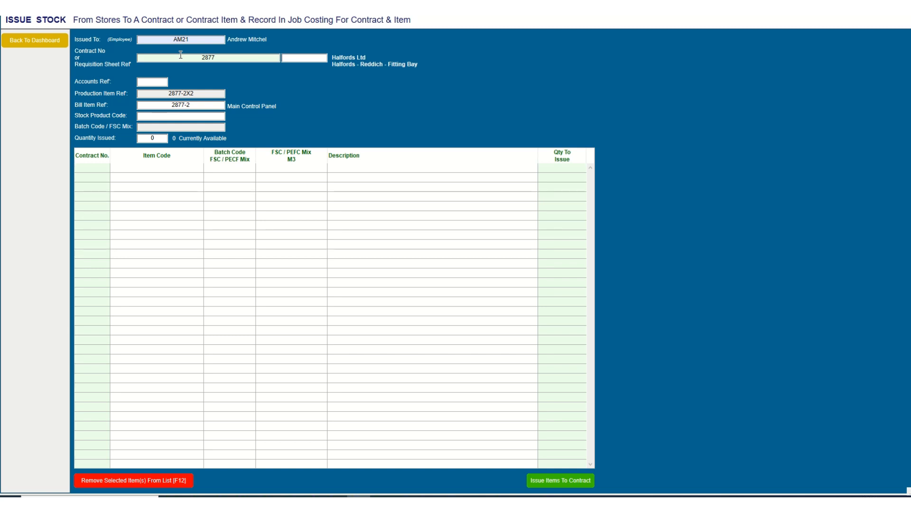
pyautogui.write('EDGPVCSA-01')
pyautogui.press('Return')
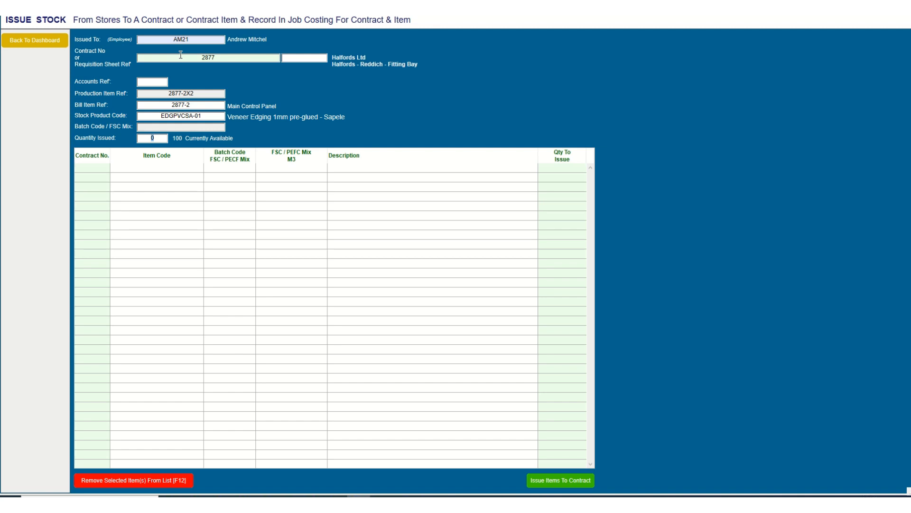
pyautogui.write('25')
pyautogui.press('Return')
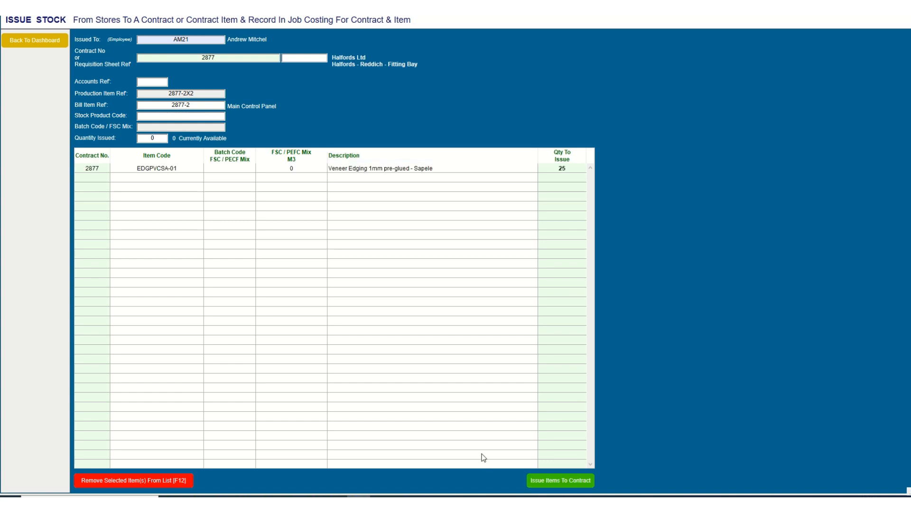
# - Issue the listed edging to the contract, print the issue sheet, decline the office job cost copy, and return to Stores
pyautogui.click(574, 483)
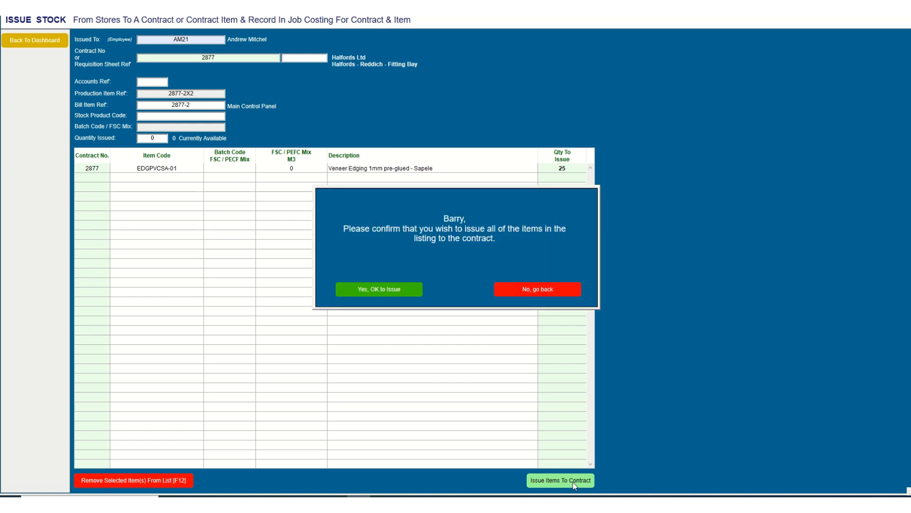
pyautogui.click(384, 288)
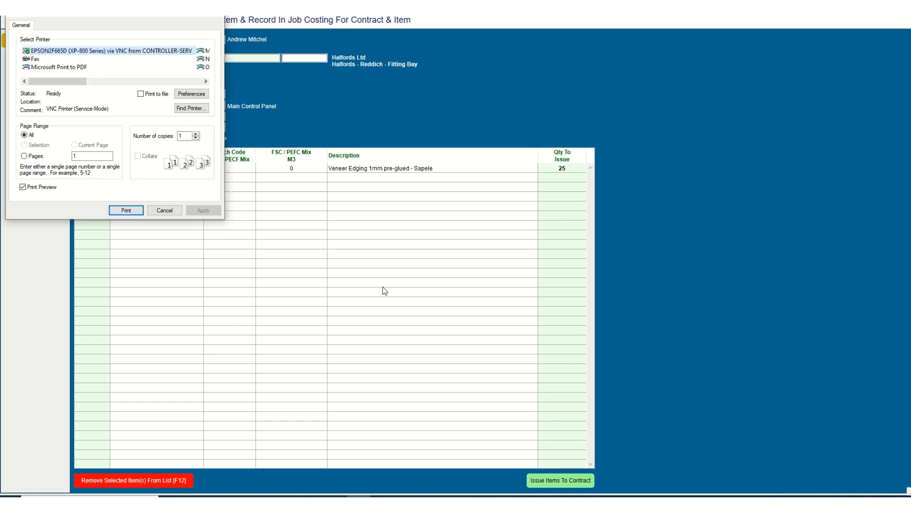
pyautogui.click(135, 210)
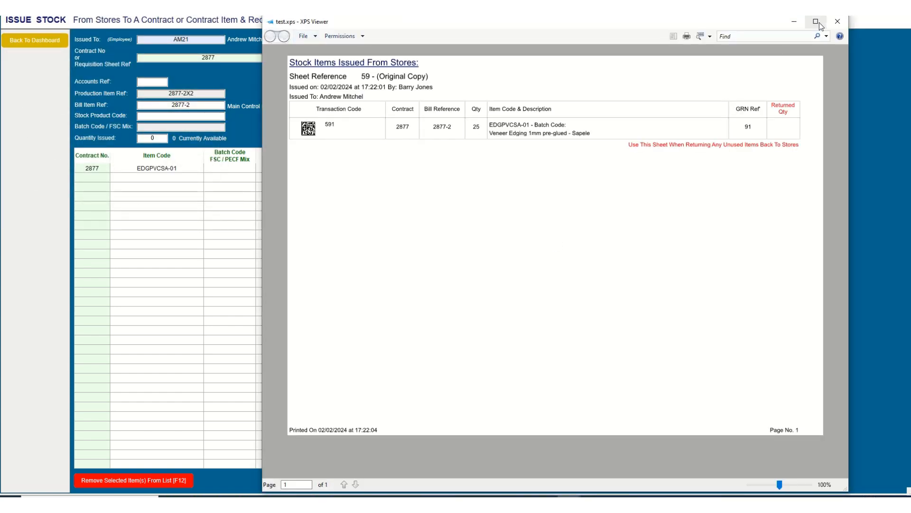
pyautogui.click(794, 22)
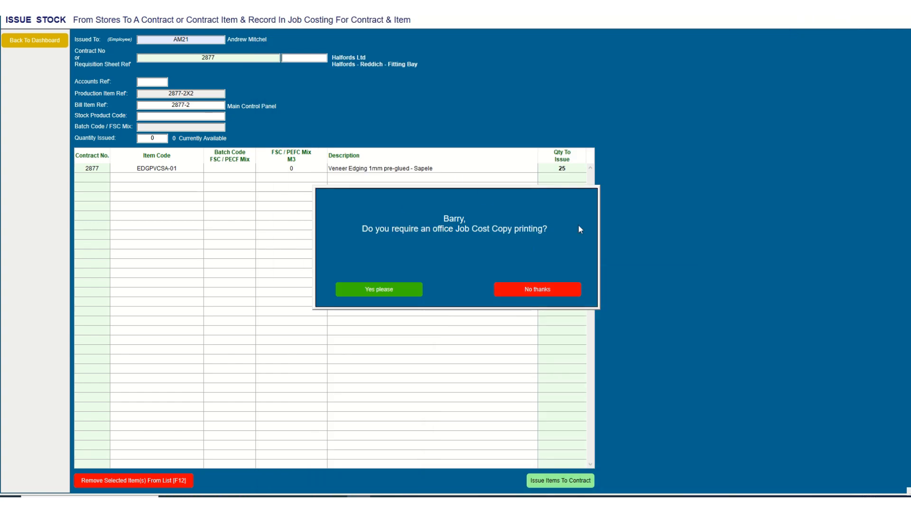
pyautogui.click(538, 290)
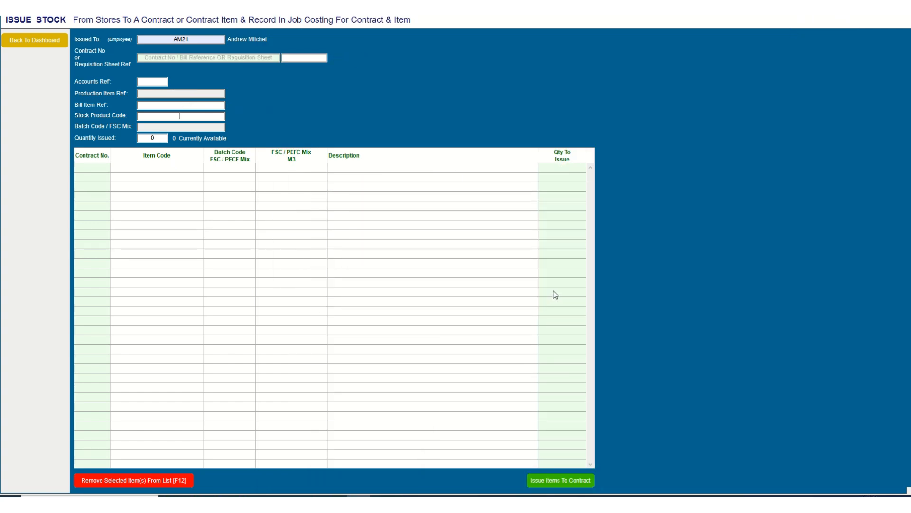
pyautogui.click(49, 44)
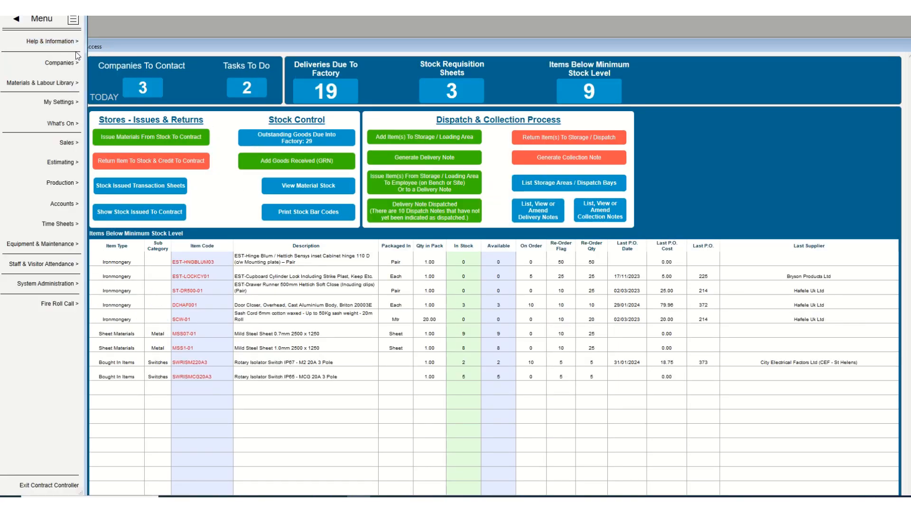
pyautogui.click(18, 19)
# - Look up item EDGPVCSA-01 in material stock to check its quantity and stock value after the issue
pyautogui.click(275, 147)
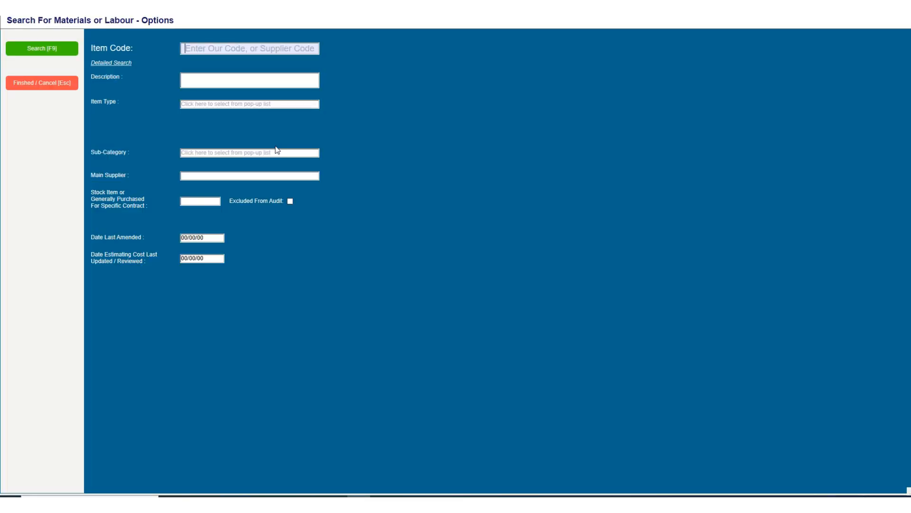
pyautogui.write('EDGPVCSA-01')
pyautogui.press('Return')
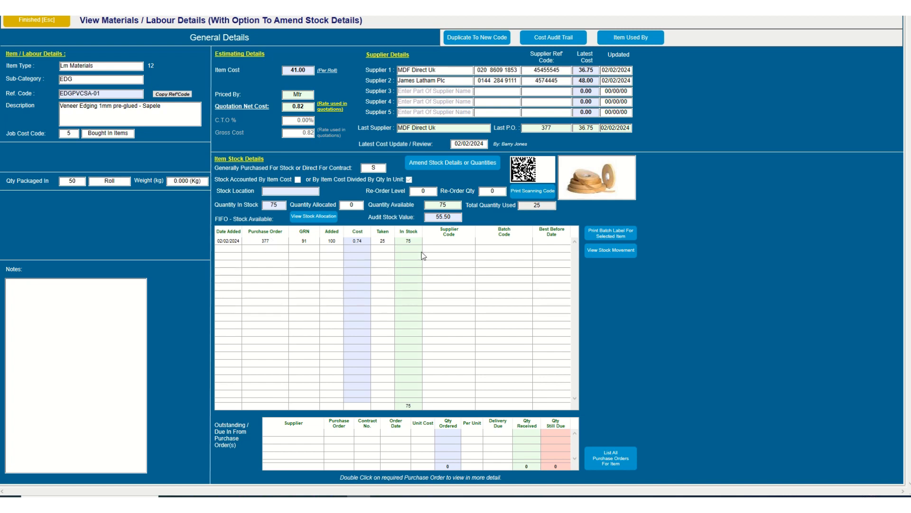
# - Review the stock movement history of item EDGPVCSA-01, close its record, and leave the materials search
pyautogui.click(614, 255)
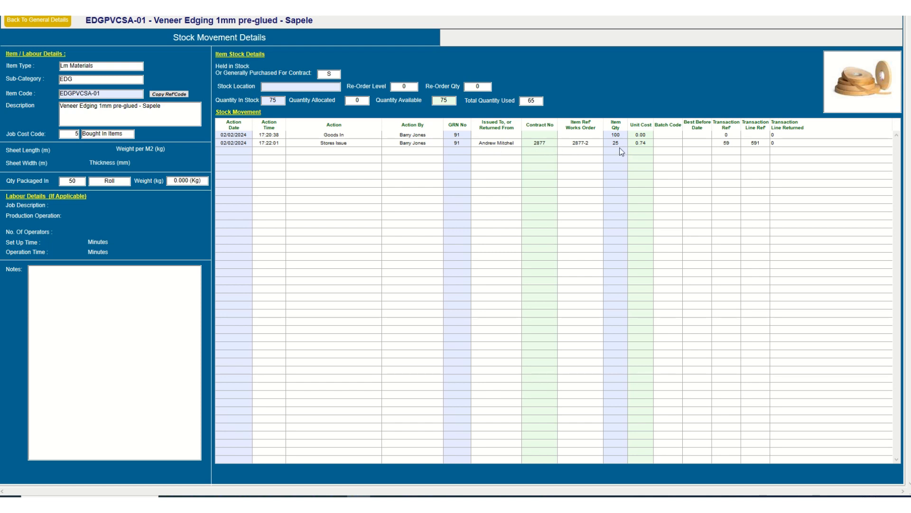
pyautogui.click(50, 22)
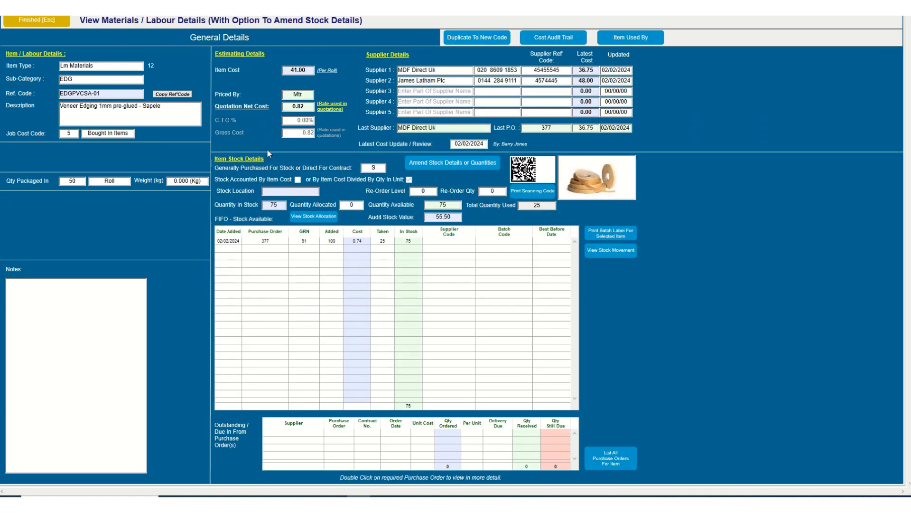
pyautogui.click(50, 22)
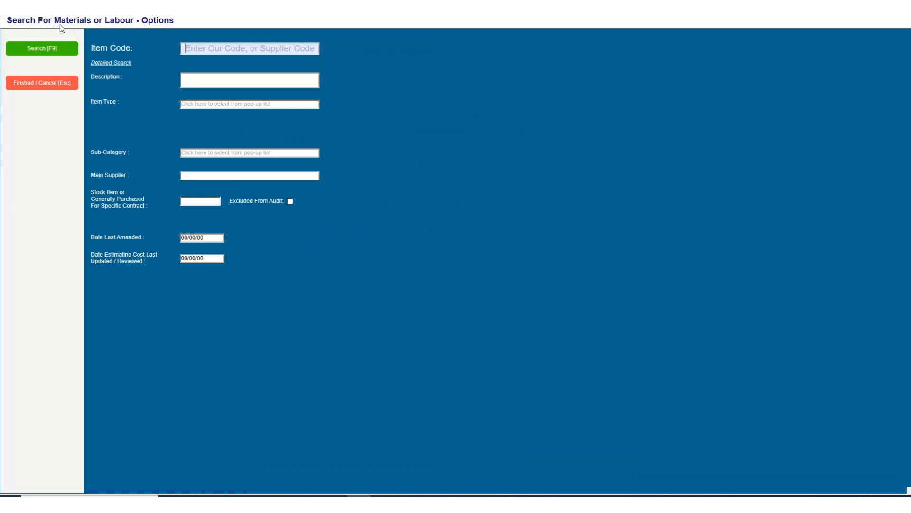
pyautogui.click(49, 83)
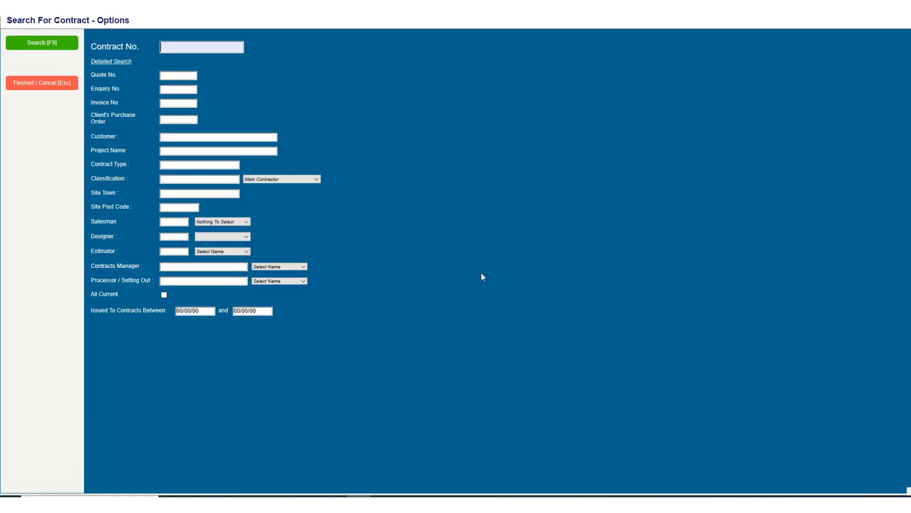
# - Open contract 2877 and show its production status, running the production tracking update for all items
pyautogui.write('2877')
pyautogui.press('F9')
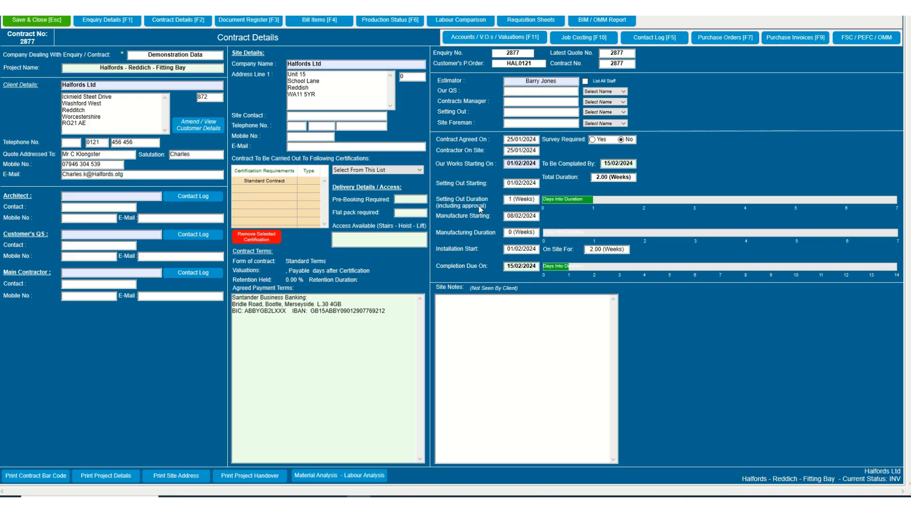
pyautogui.click(397, 27)
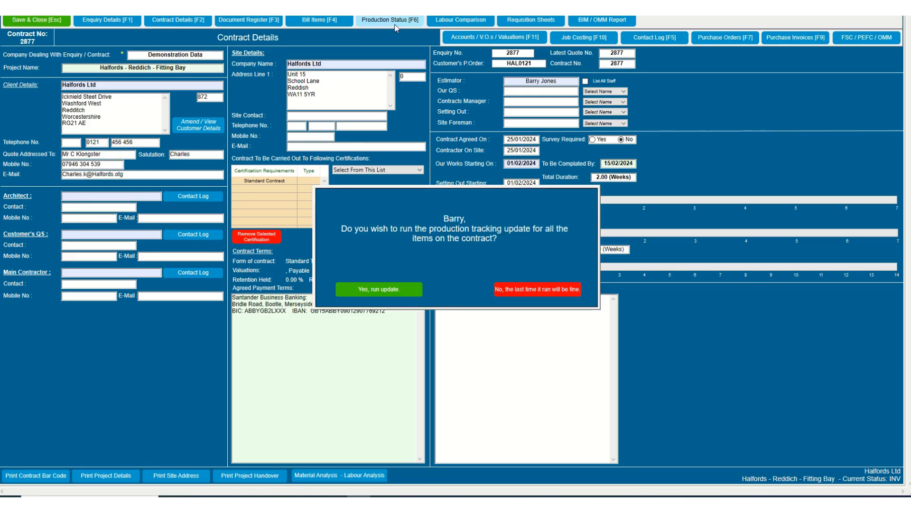
pyautogui.click(402, 290)
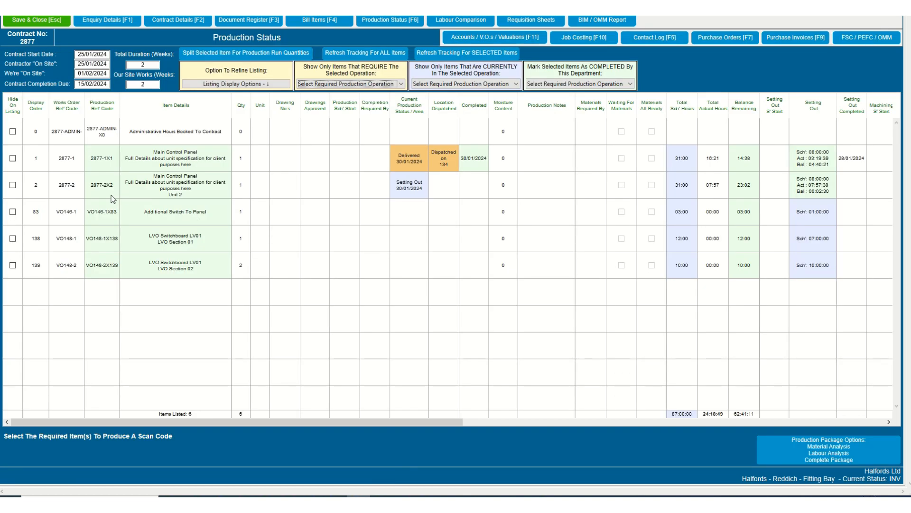
# - View the detailed cost allocation of Main Control Panel item 2877-2X2 to check the issued edging cost, and close it
pyautogui.click(161, 190)
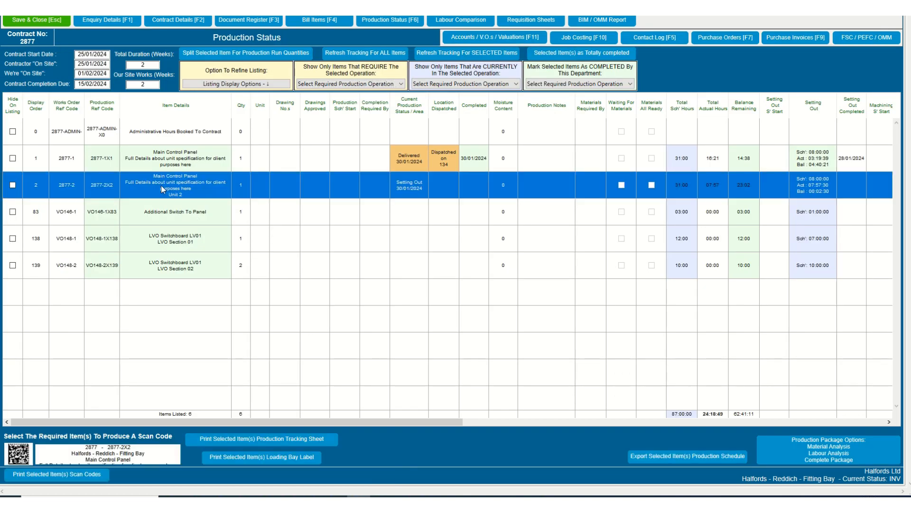
pyautogui.doubleClick(161, 185)
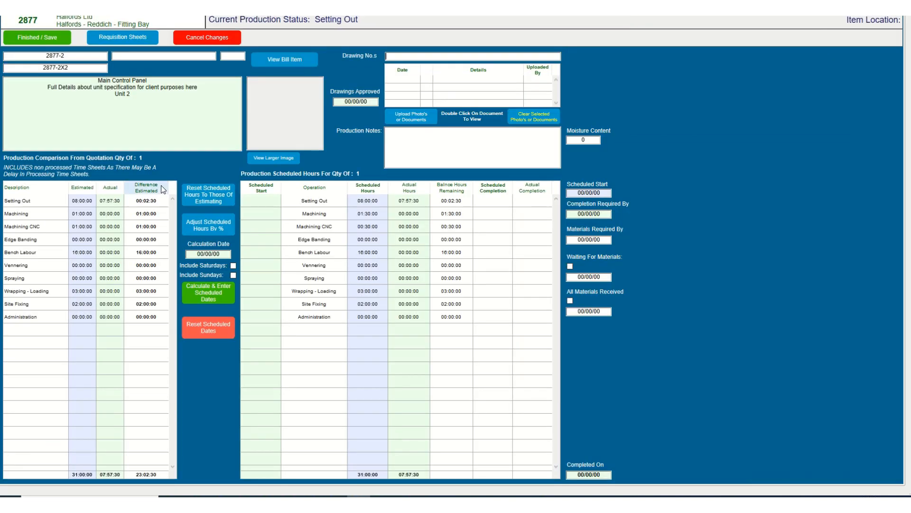
pyautogui.click(269, 60)
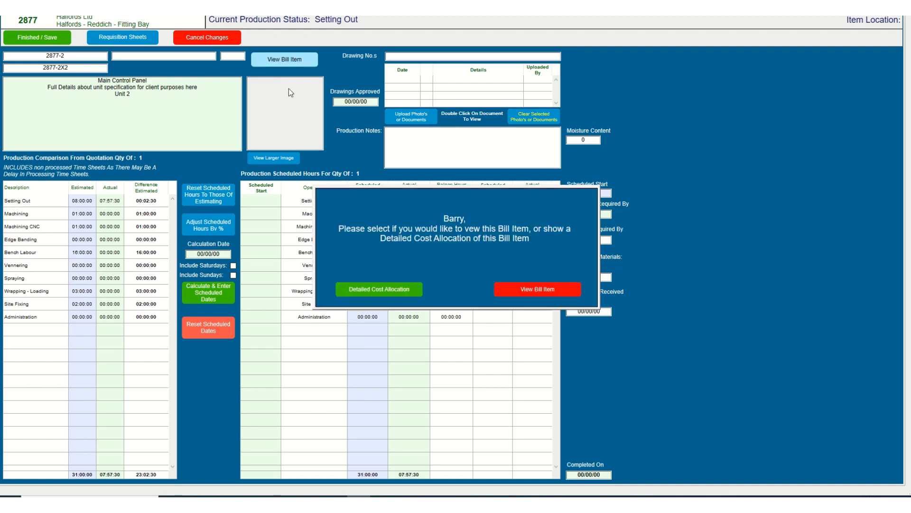
pyautogui.click(377, 288)
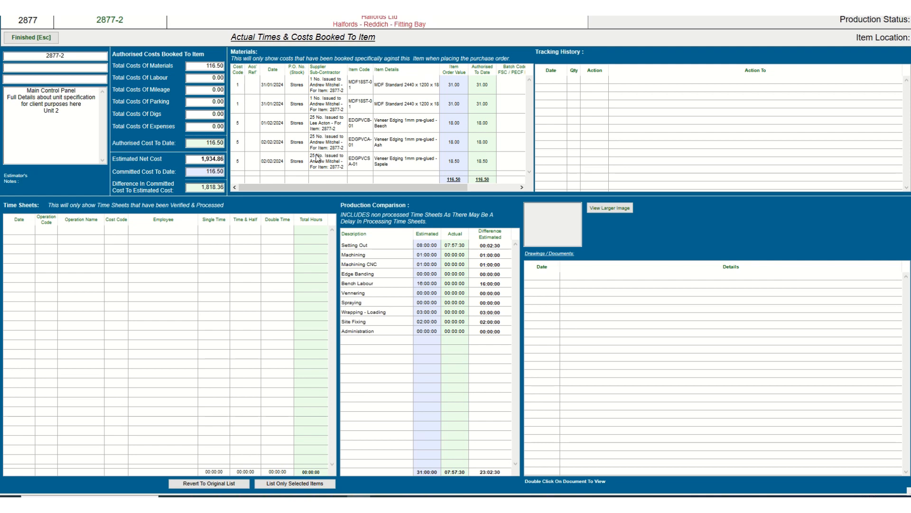
pyautogui.click(31, 37)
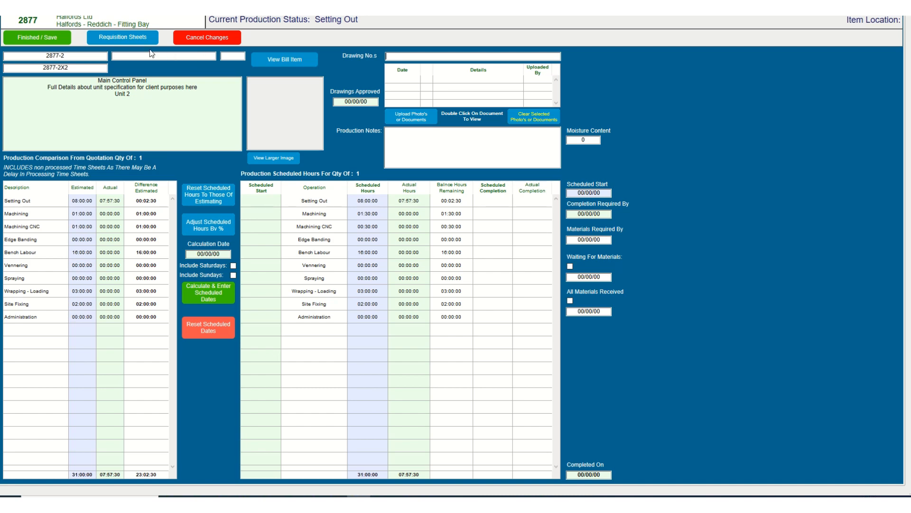
# - Finish the production item record, check the issued edging in contract 2877's Job Costing, and close the contract and its search
pyautogui.click(46, 38)
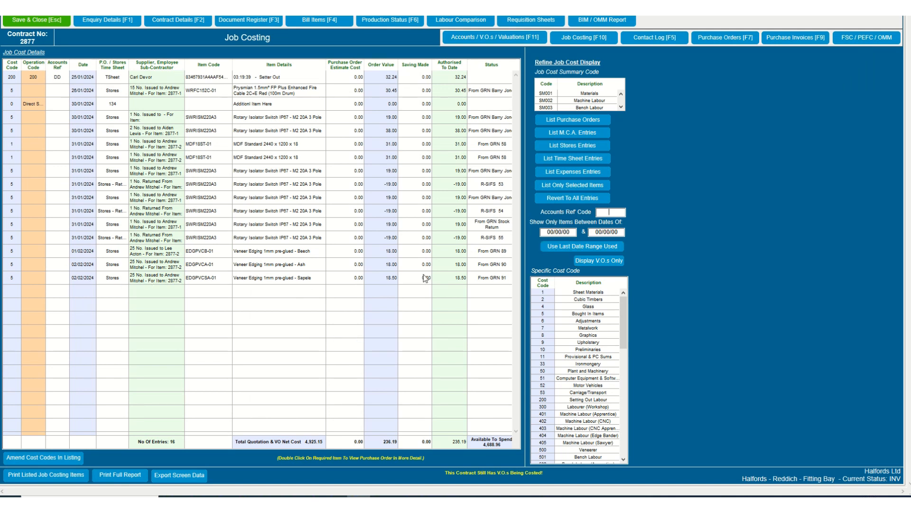
pyautogui.click(42, 21)
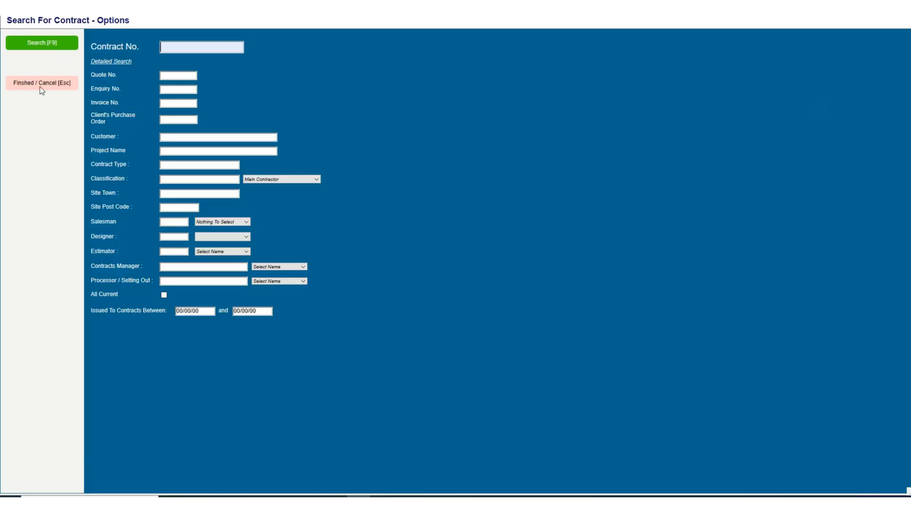
pyautogui.click(39, 85)
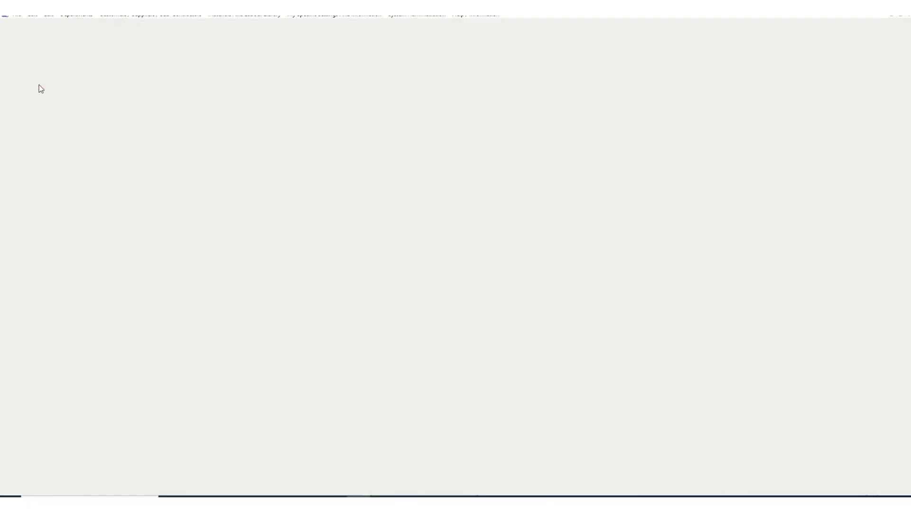